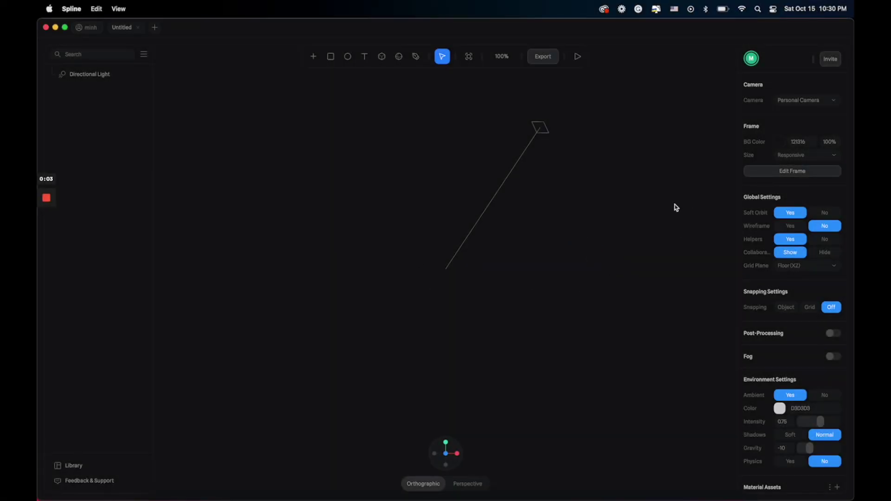
Change the Frame BG Color to light grey-blue CCD2DC (RGB 204, 210, 220).
left_click(634, 261)
left_click(780, 143)
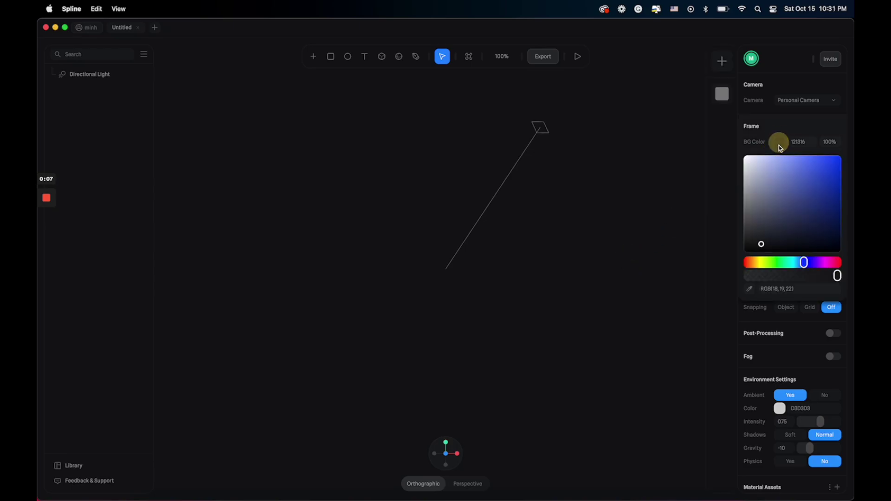
left_click(751, 171)
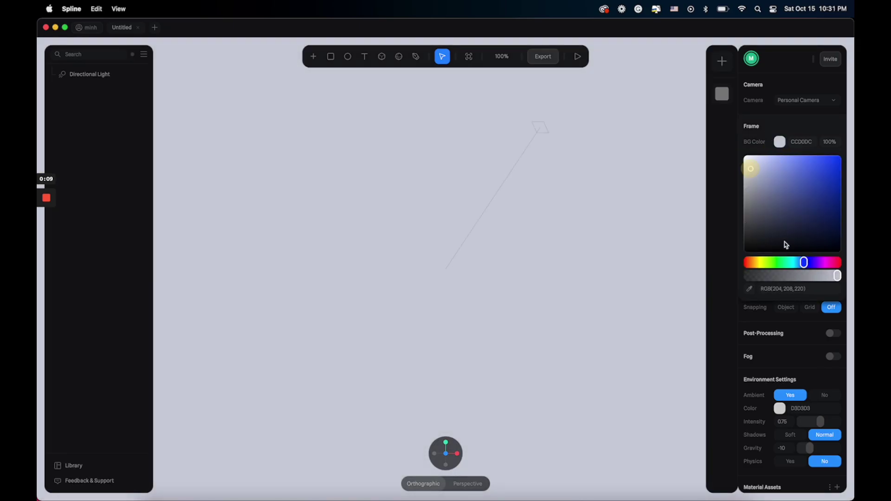
left_click(803, 262)
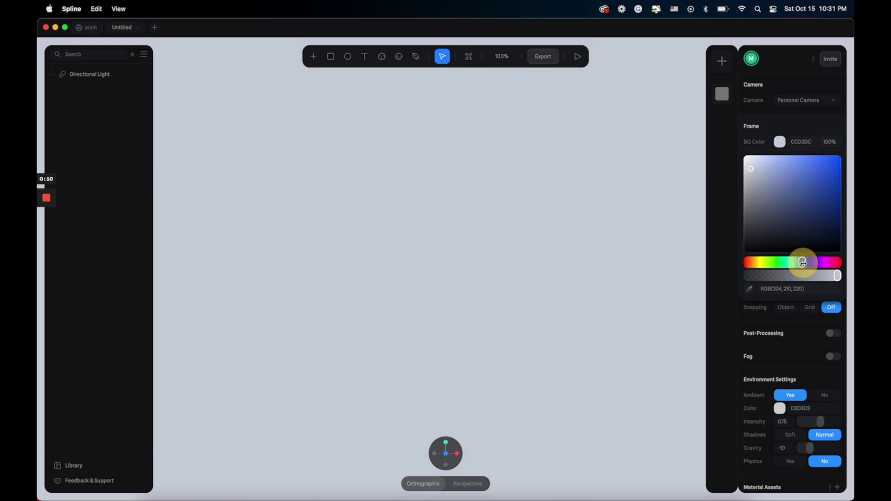
left_click(554, 236)
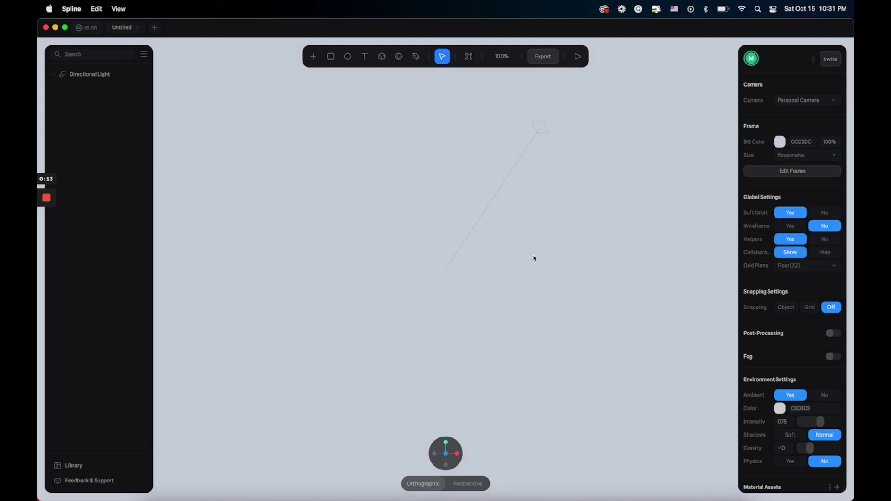
Add a torus from the object list and place it on the canvas.
left_click(313, 56)
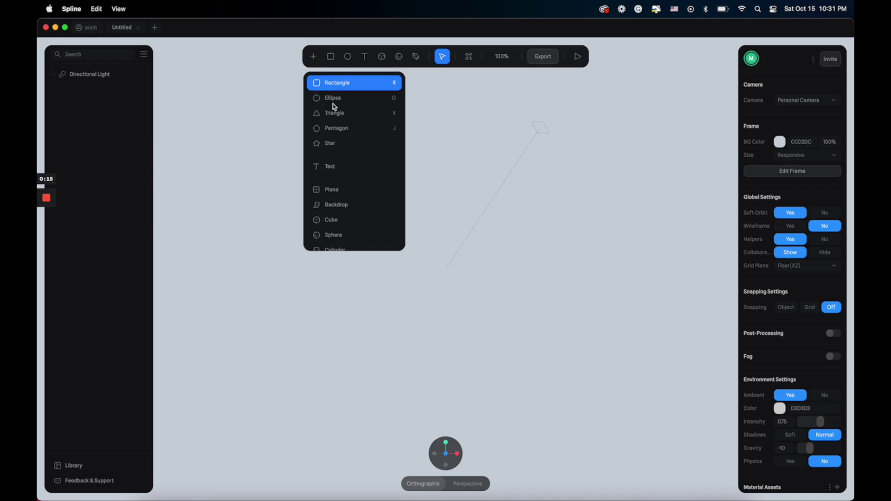
scroll(357, 219, "down", 3)
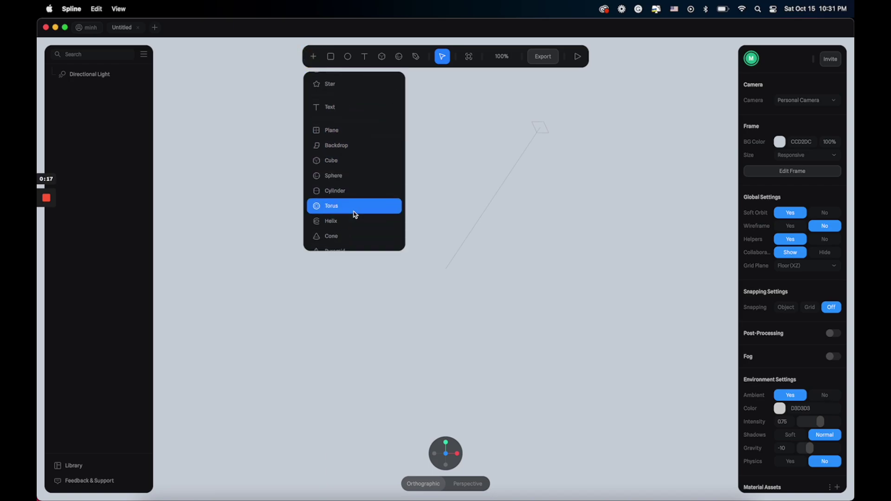
scroll(356, 213, "down", 3)
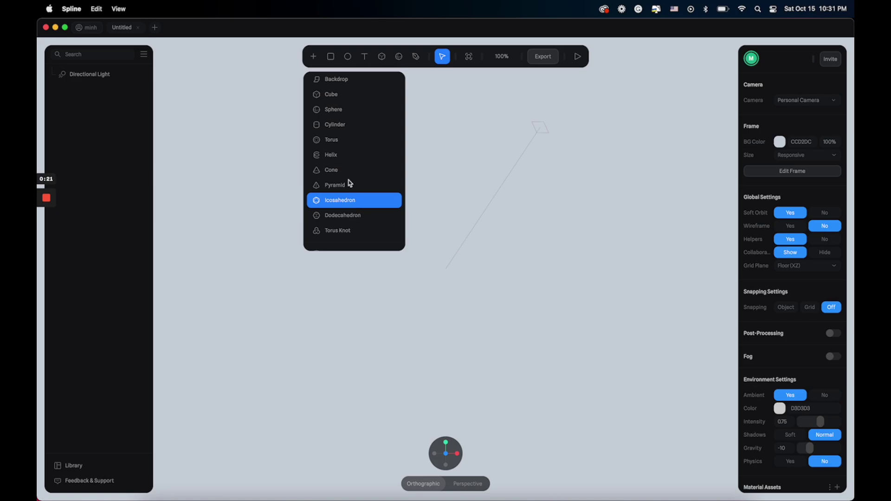
left_click(338, 140)
left_click(446, 270)
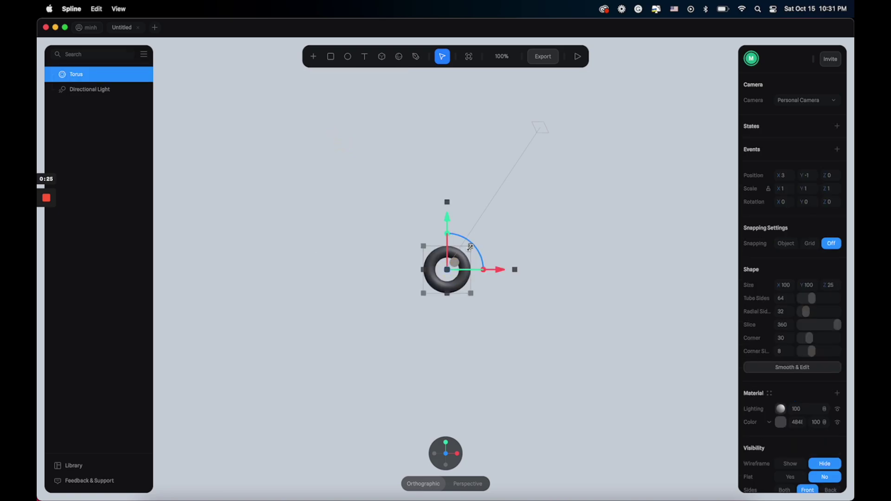
Scale the torus to 492.4 × 492.4 × 123.11 and make its mesh editable.
left_click_drag(471, 246, 562, 180)
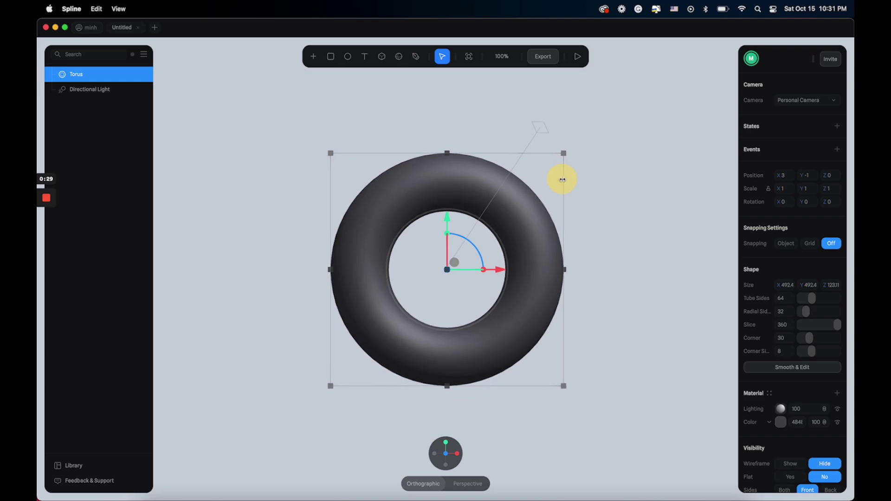
left_click(604, 212)
left_click(538, 258)
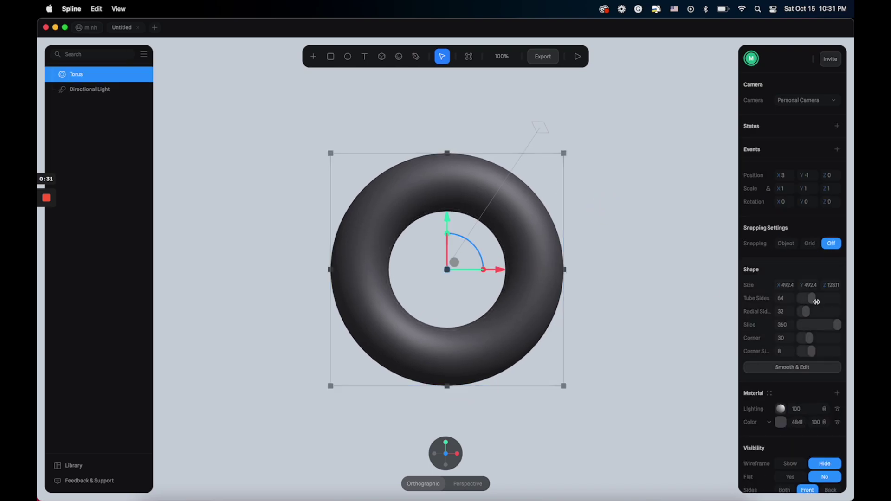
left_click(790, 369)
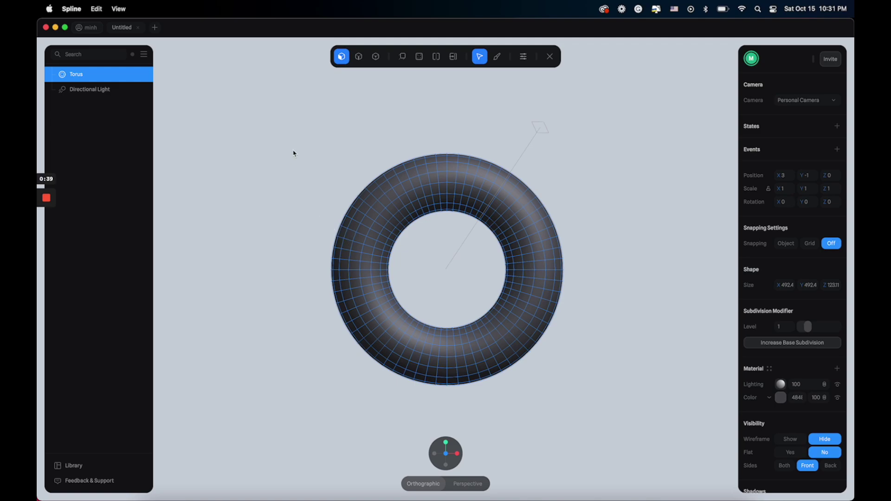
Delete the torus's upper half, then its right half, leaving a quarter-ring elbow.
left_click_drag(288, 126, 610, 265)
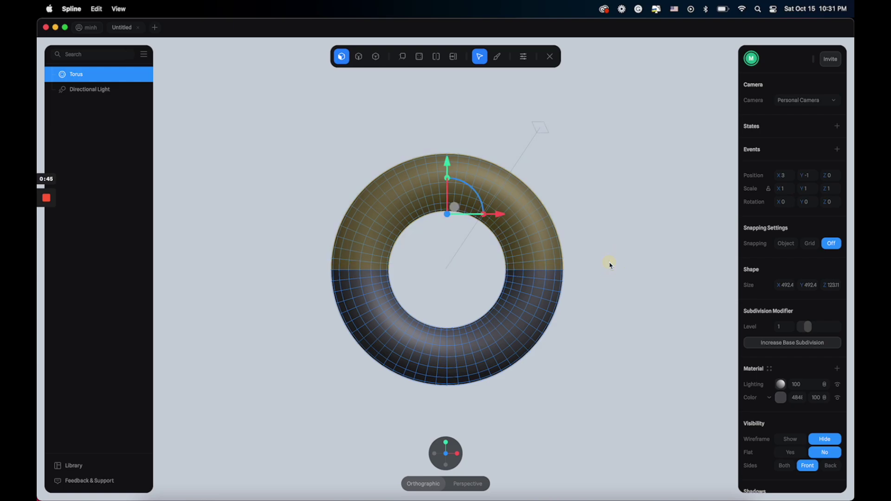
key("Delete")
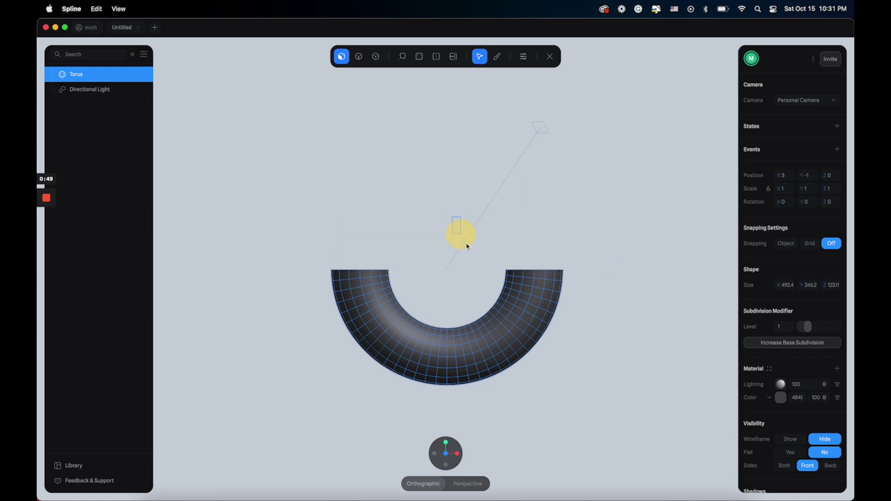
left_click_drag(461, 233, 602, 398)
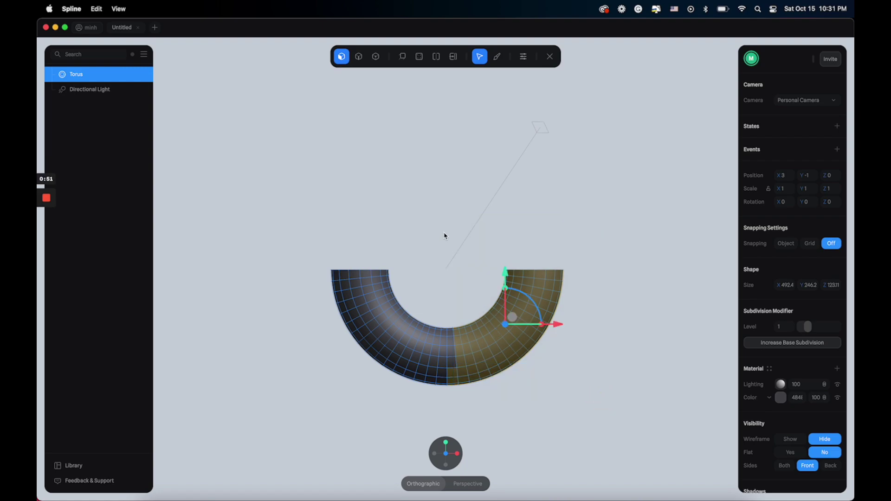
left_click_drag(444, 234, 600, 421)
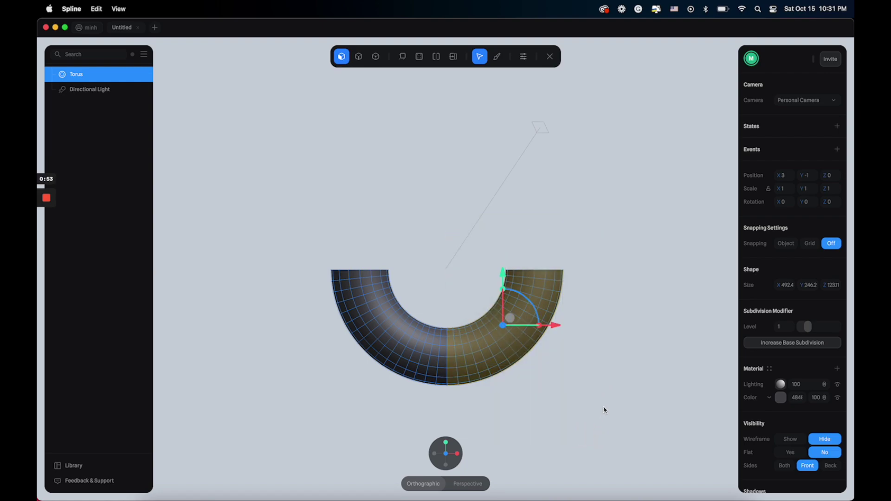
key("Delete")
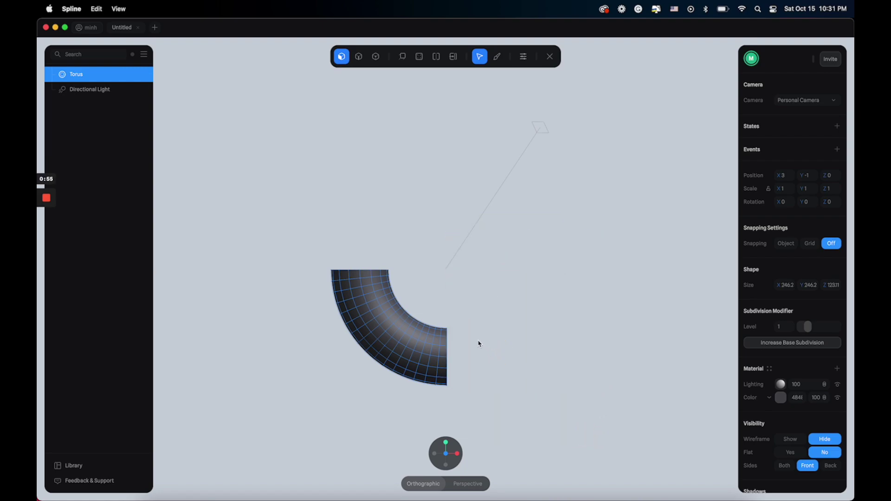
Set the quarter tube's Visibility Sides to Both.
mouse_move(479, 344)
right_mouse_down()
mouse_move(455, 346)
mouse_move(483, 364)
mouse_move(467, 341)
mouse_move(475, 351)
right_mouse_up()
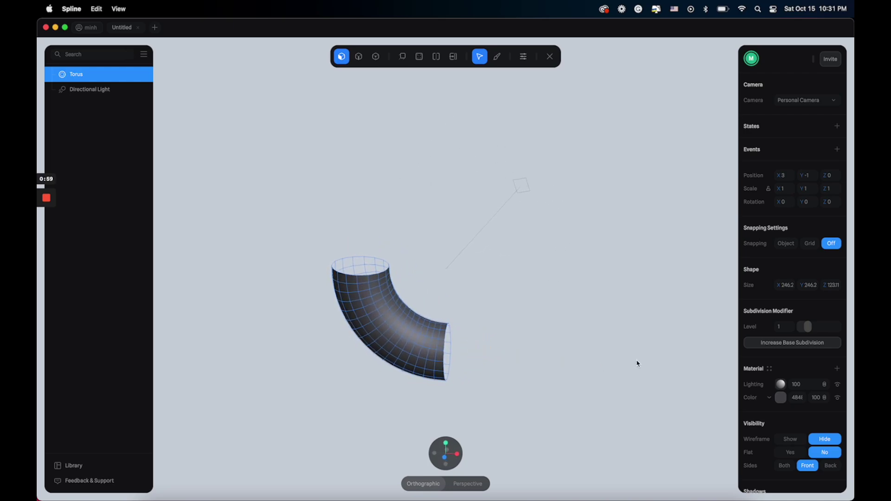
scroll(744, 388, "down", 5)
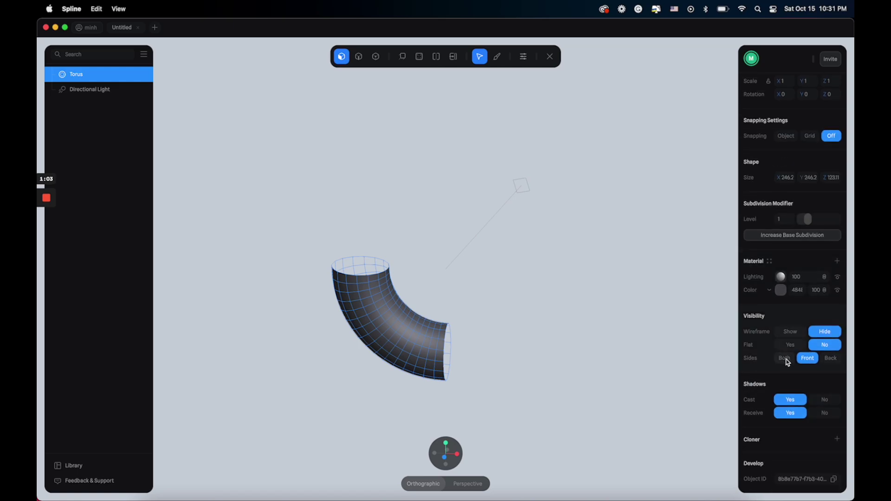
left_click(785, 359)
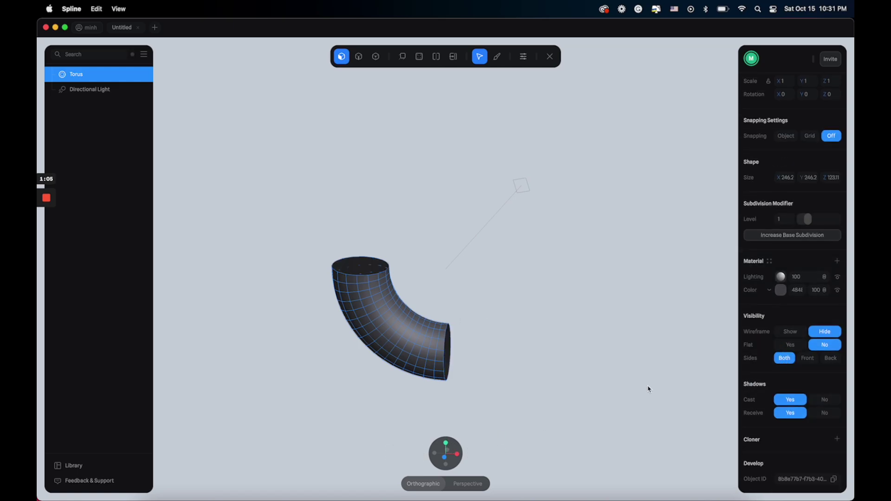
left_click(418, 453)
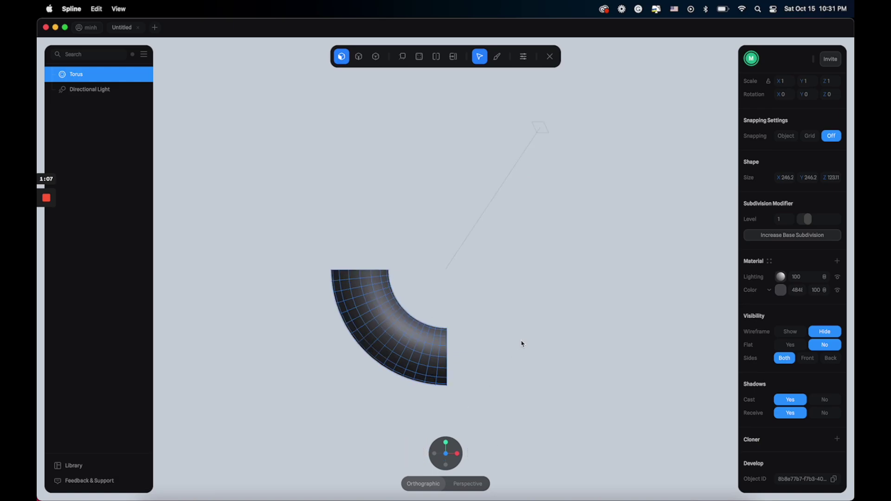
Exit mesh editing and duplicate the quarter torus with Cmd+D.
left_click(550, 56)
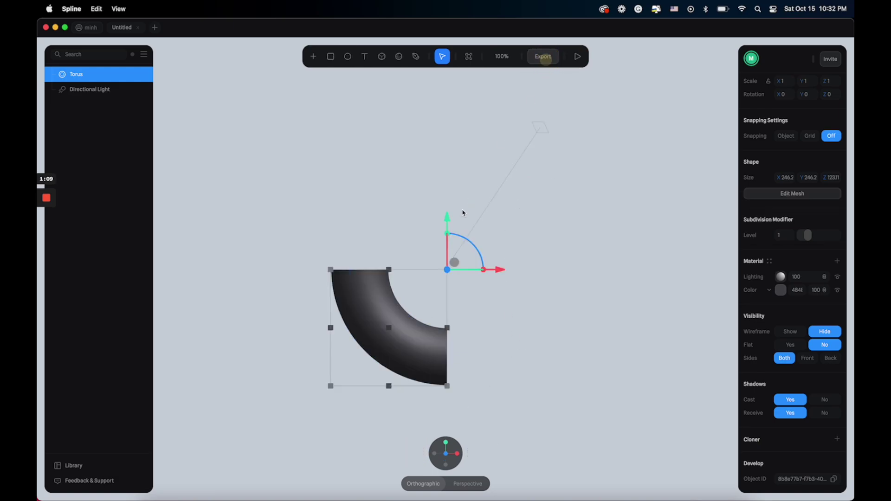
left_click(462, 208)
left_click(382, 319)
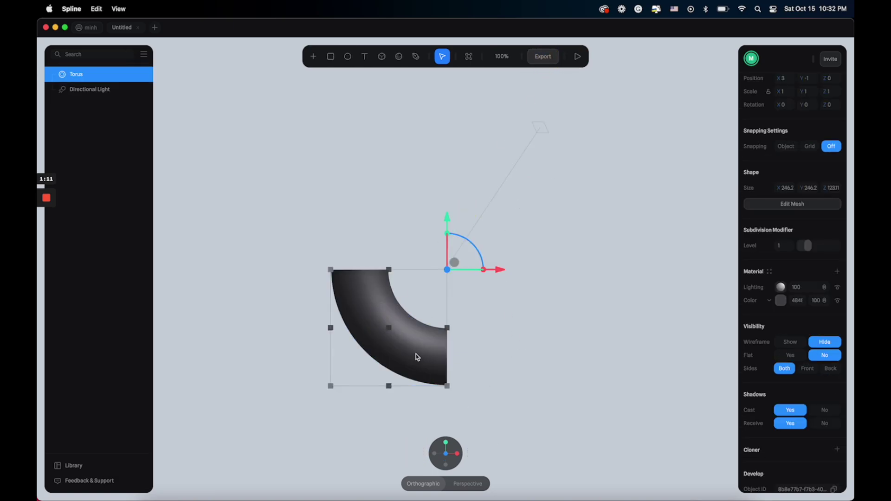
key("super+d")
Rotate the copy to 90° on Z and move it beside the original to form a U.
left_click_drag(482, 255, 427, 220)
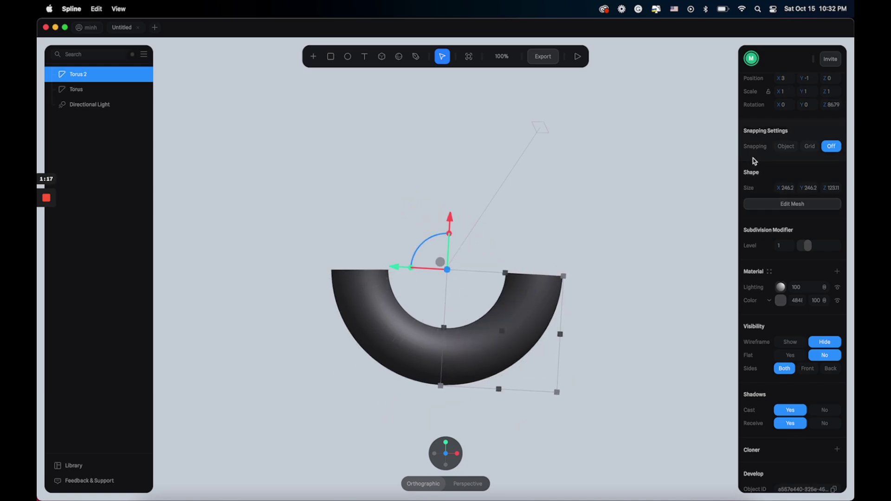
left_click(830, 105)
type("90")
key("Return")
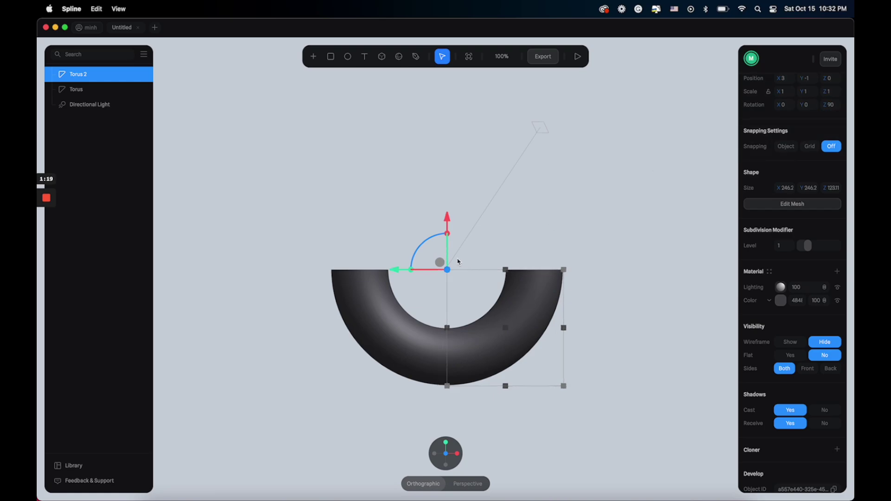
left_click_drag(395, 268, 403, 266)
left_click(353, 213)
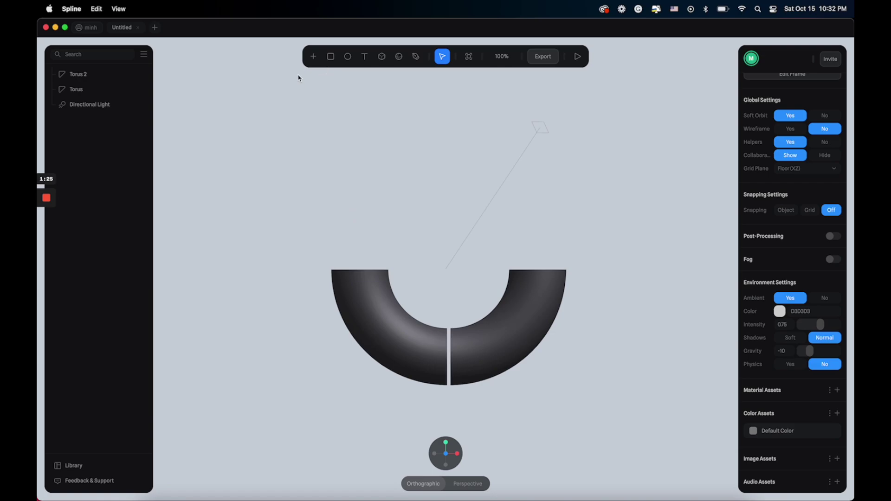
left_click(313, 57)
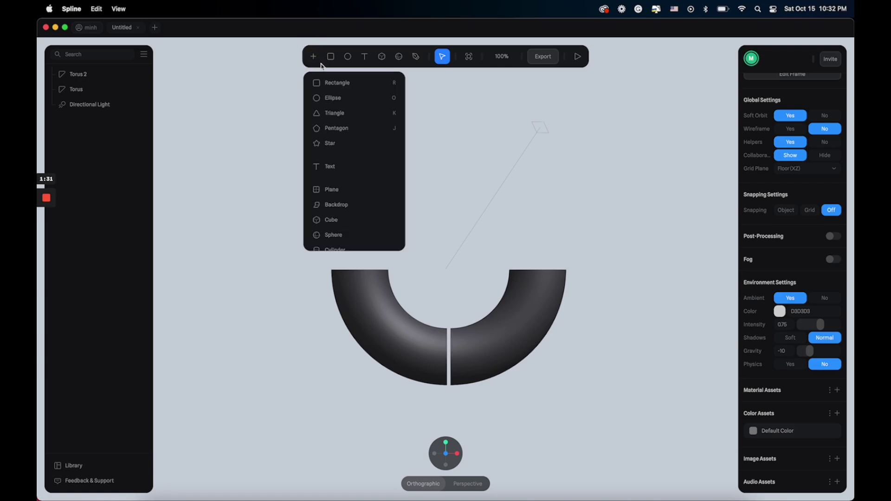
Place a 100-unit sphere above and to the upper left of the U-shaped half ring.
left_click(355, 236)
left_click(360, 164)
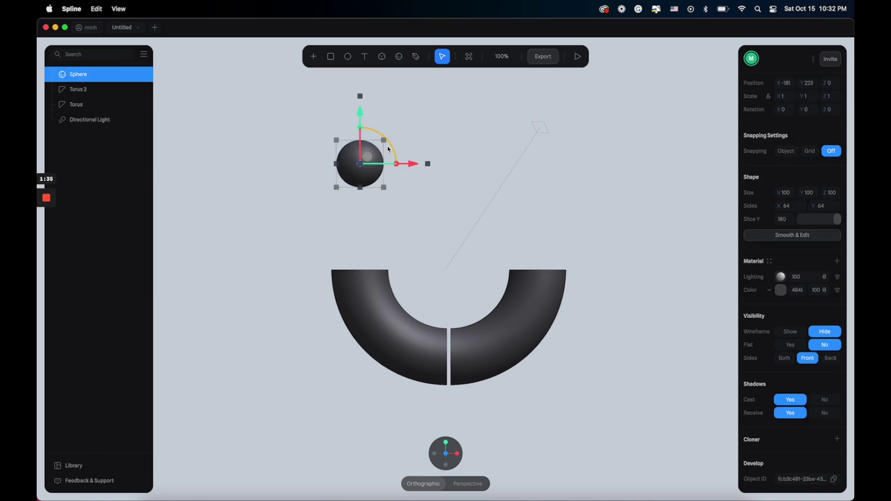
left_click(437, 142)
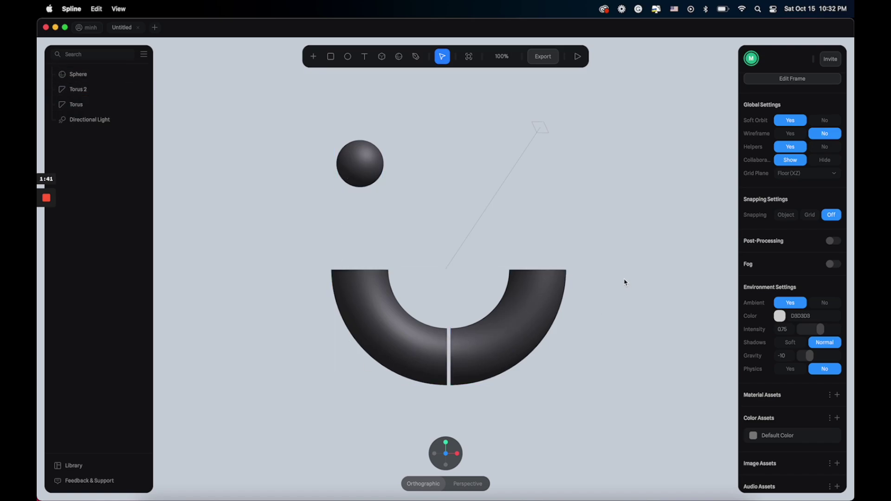
Preview the scene, then set Physics to Yes in Environment Settings.
left_click(578, 56)
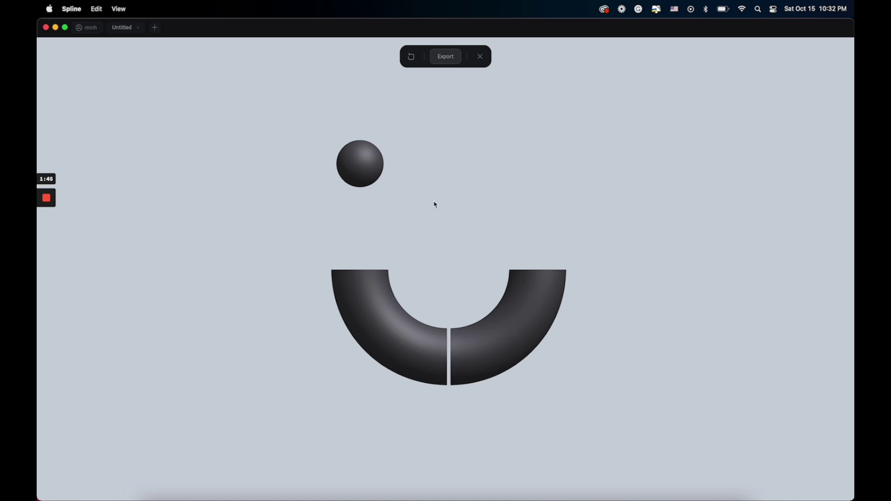
left_click(480, 56)
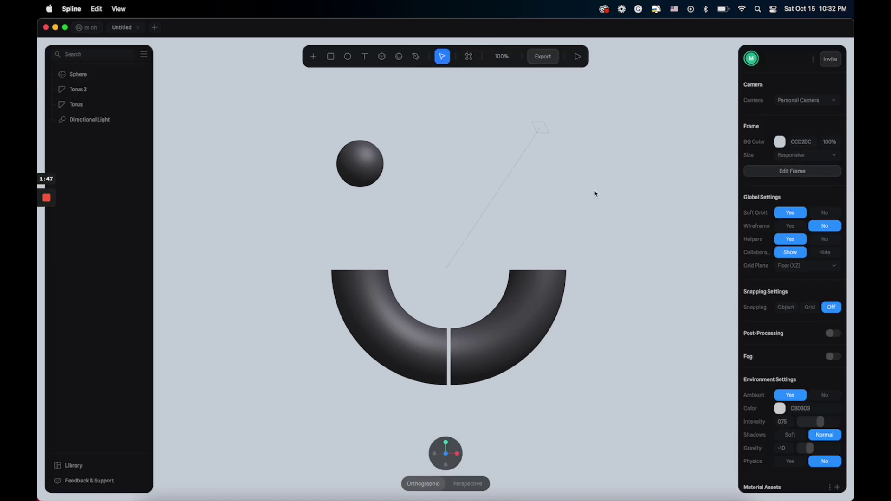
scroll(756, 320, "down", 4)
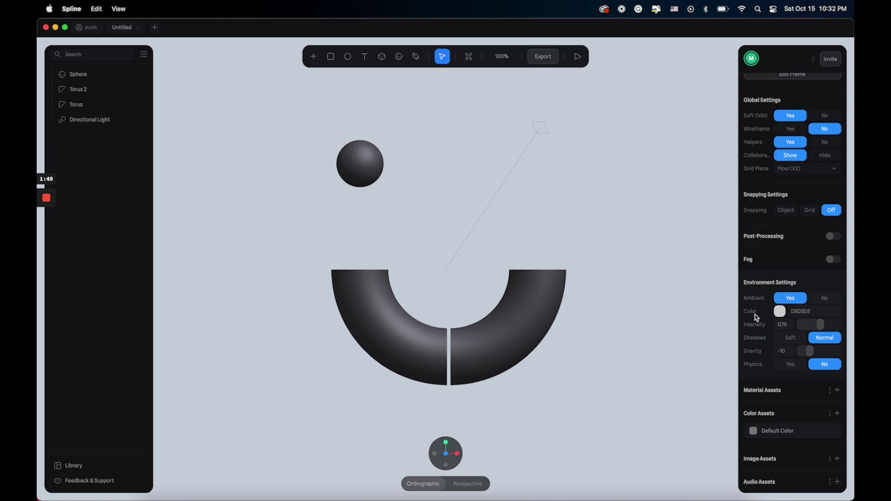
left_click(790, 364)
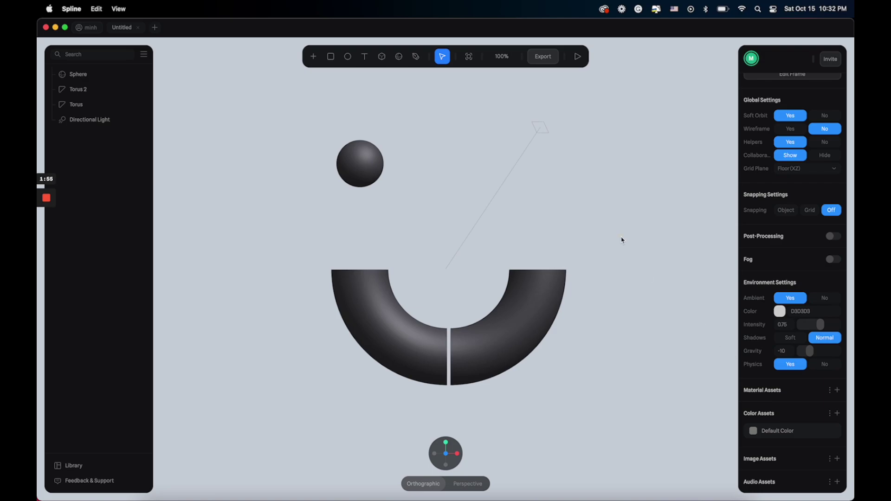
Check the Physics settings of Torus 2 and Torus.
left_click(538, 312)
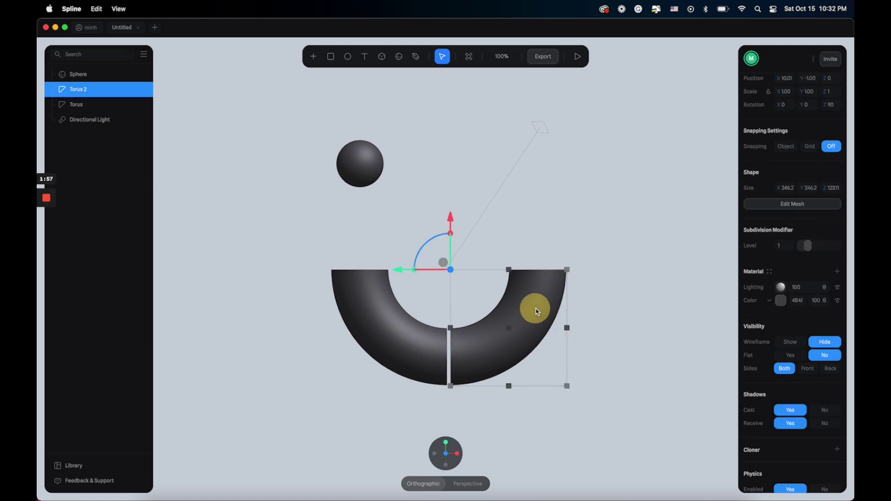
scroll(781, 383, "down", 3)
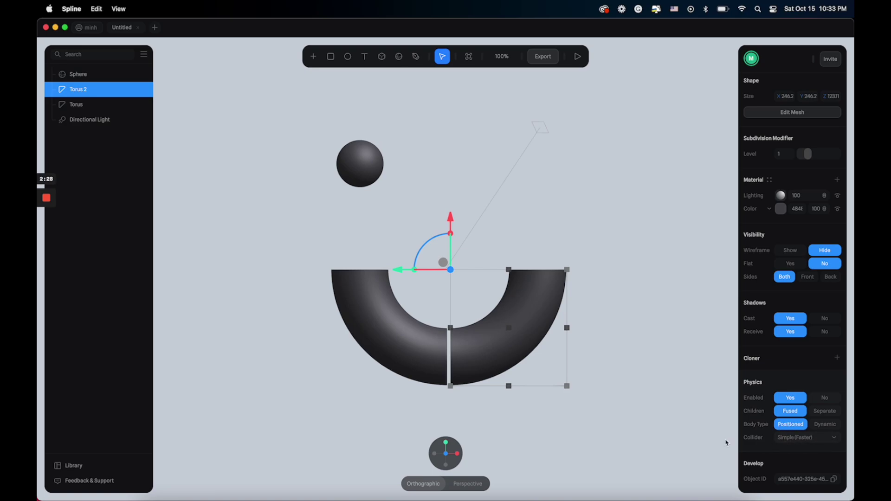
left_click(414, 358)
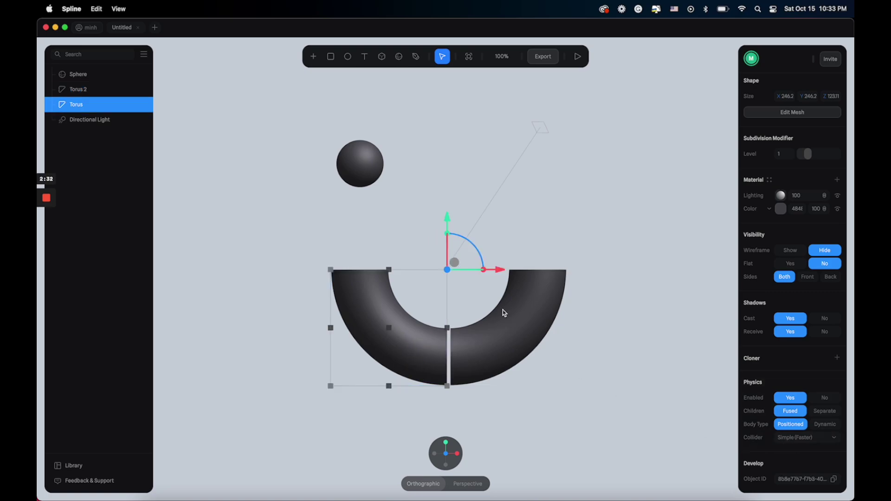
Set the sphere's Physics Body Type to Dynamic (weight 1, friction 0.50, bounce 0.20).
left_click(374, 163)
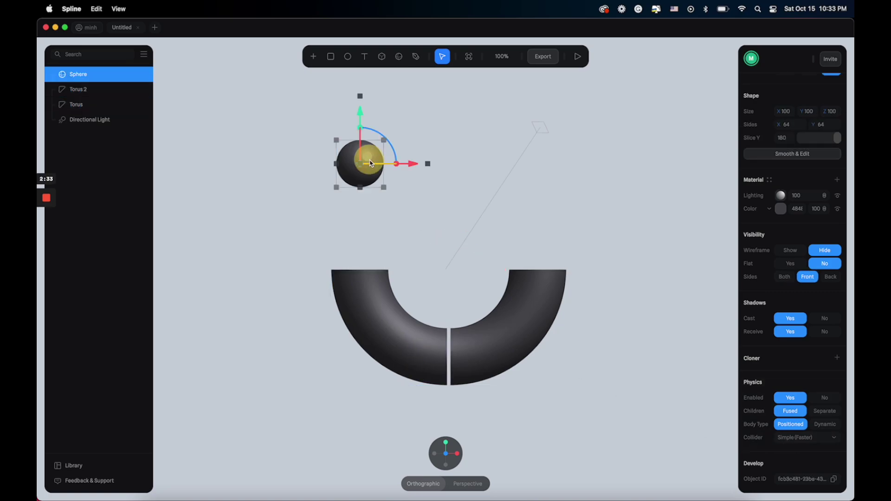
left_click(829, 428)
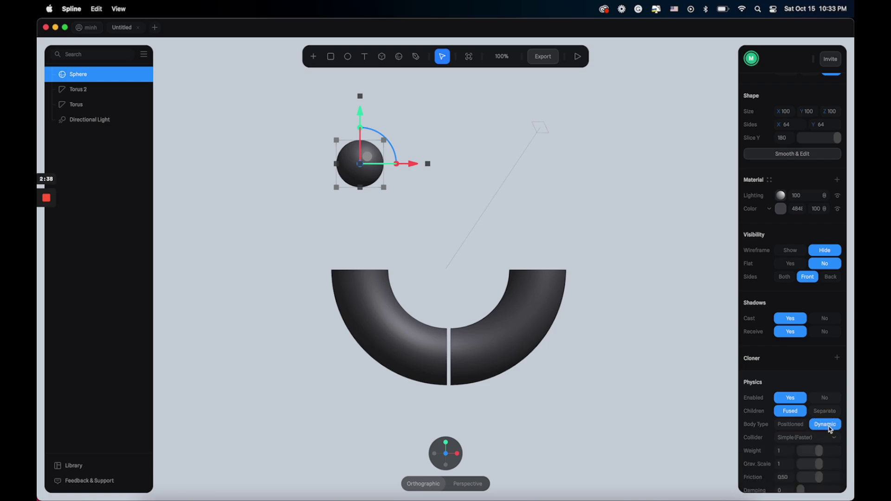
scroll(759, 436, "down", 2)
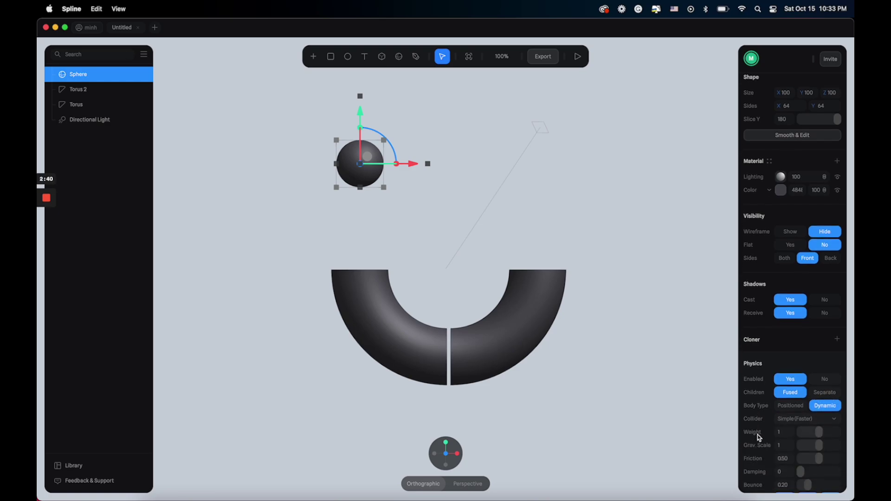
scroll(760, 434, "down", 3)
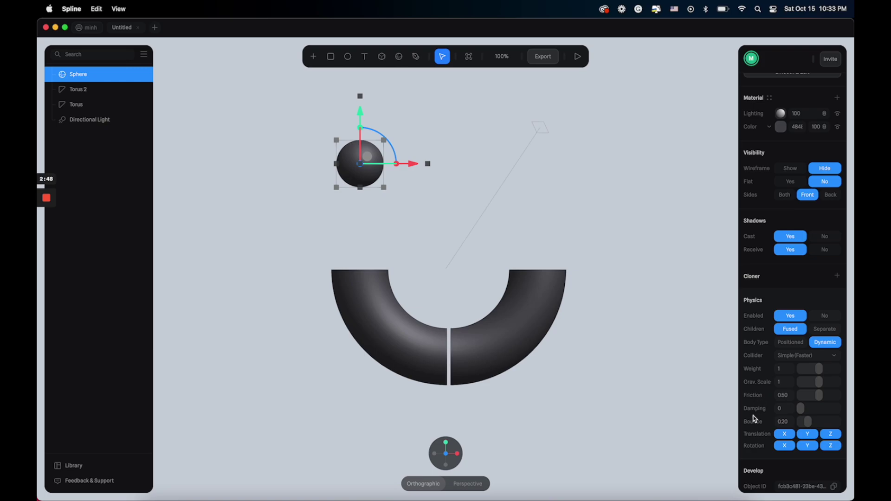
left_click(578, 57)
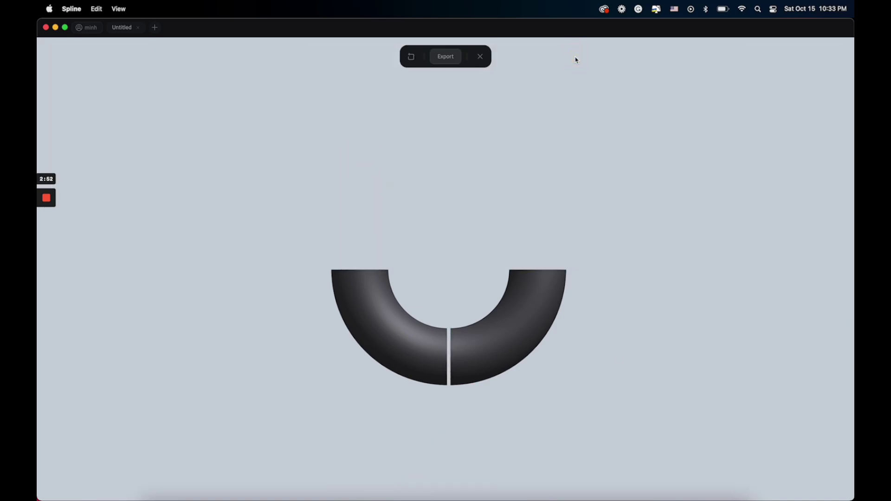
left_click(480, 57)
left_click(575, 57)
left_click(481, 57)
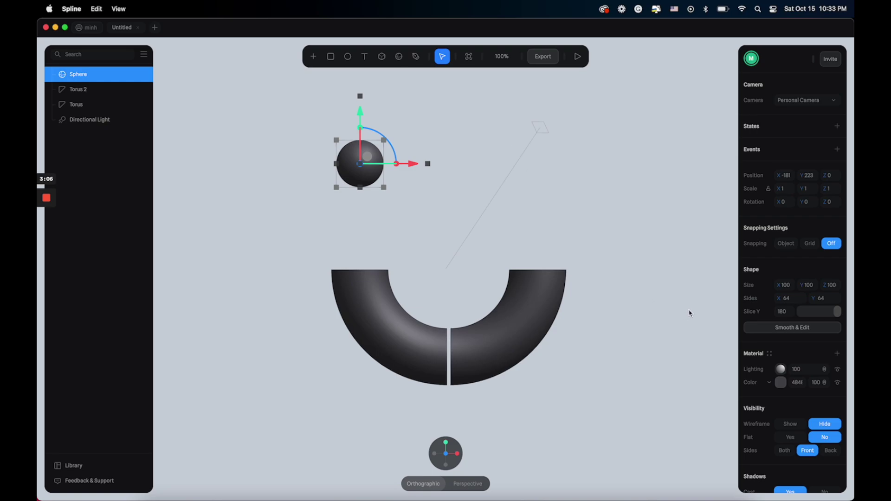
Show the sphere's wireframe and drag its Subdivision Level from 1 to 0.
scroll(789, 388, "down", 5)
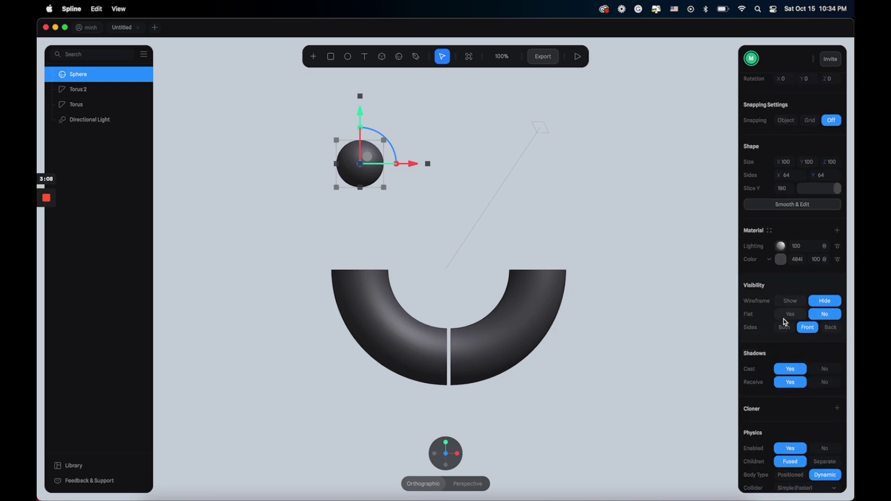
left_click(790, 301)
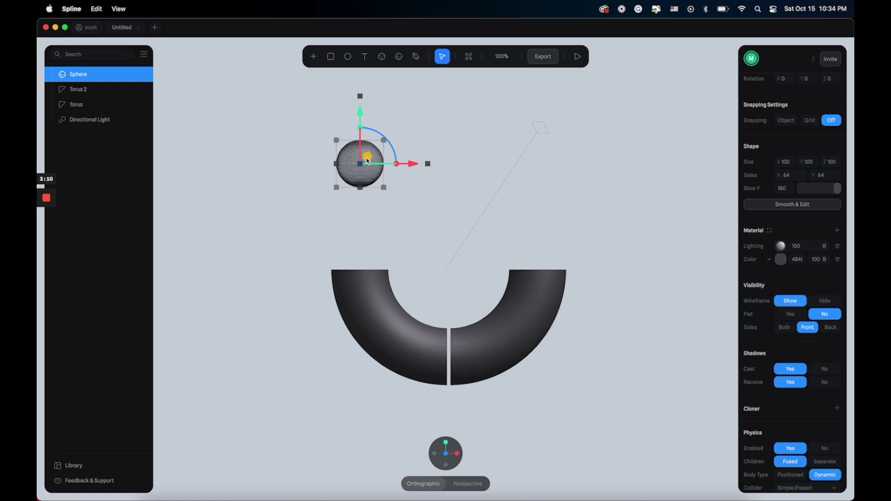
scroll(368, 160, "up", 5)
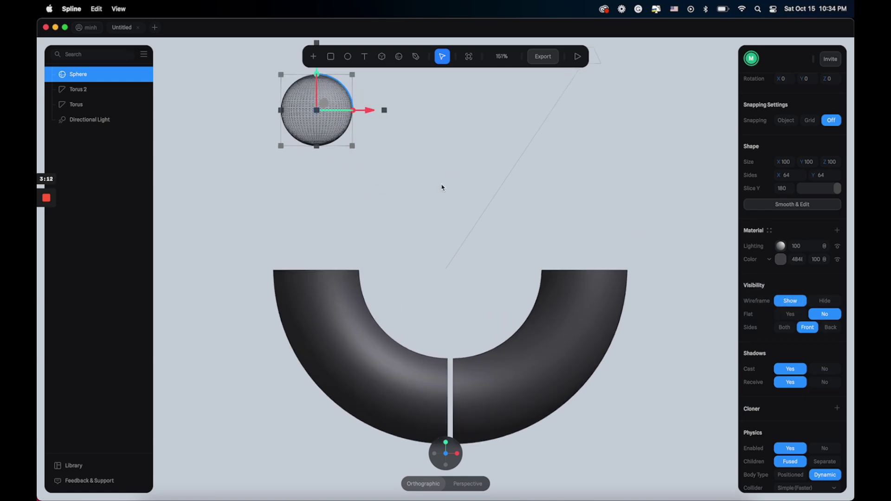
scroll(471, 187, "down", 4)
scroll(762, 280, "up", 5)
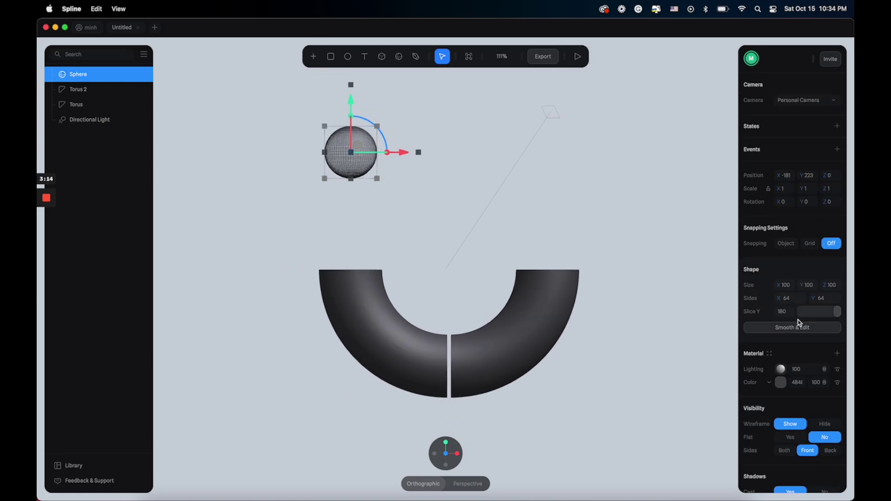
left_click(795, 327)
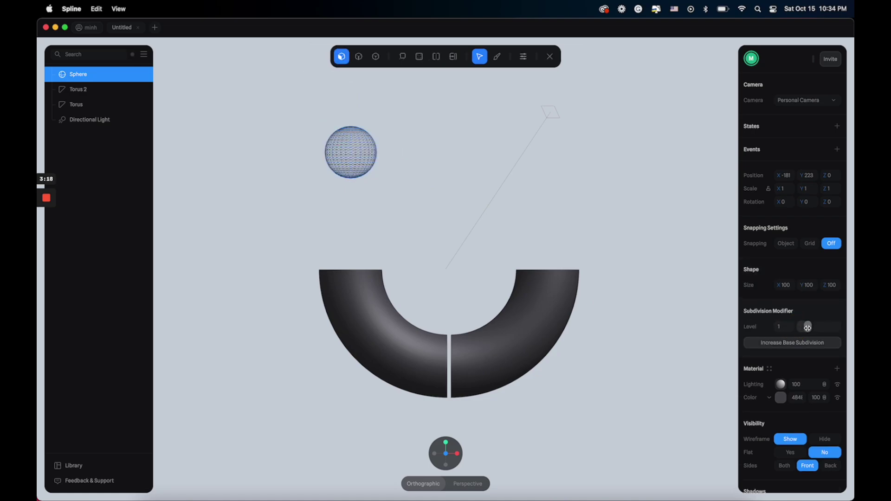
left_click_drag(808, 328, 801, 328)
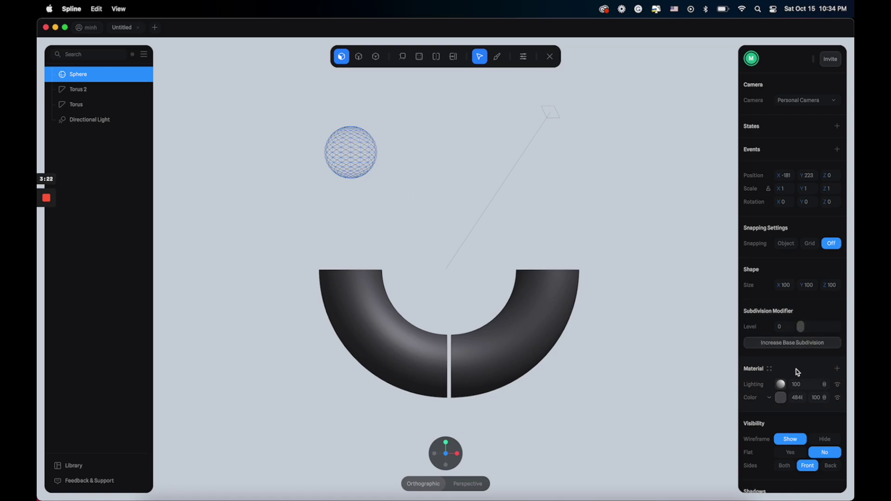
Hide the sphere's wireframe, exit mesh editing and test its drop with Play.
scroll(798, 372, "down", 3)
left_click(824, 295)
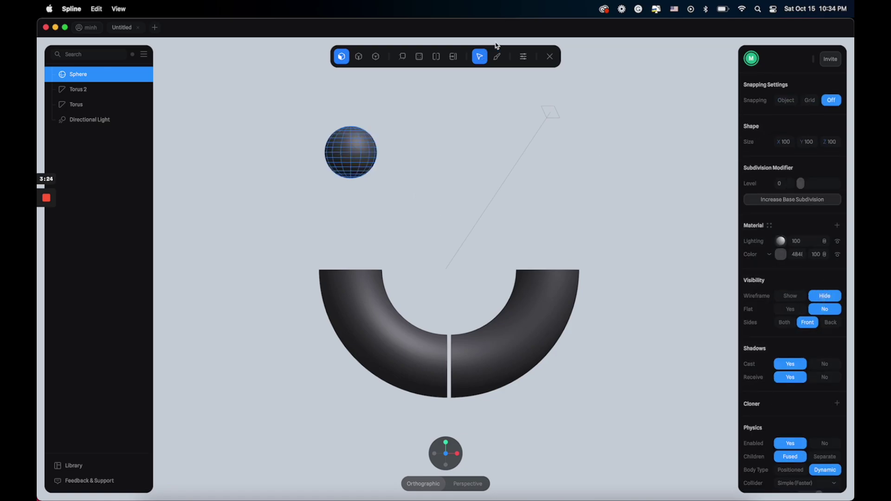
left_click(551, 57)
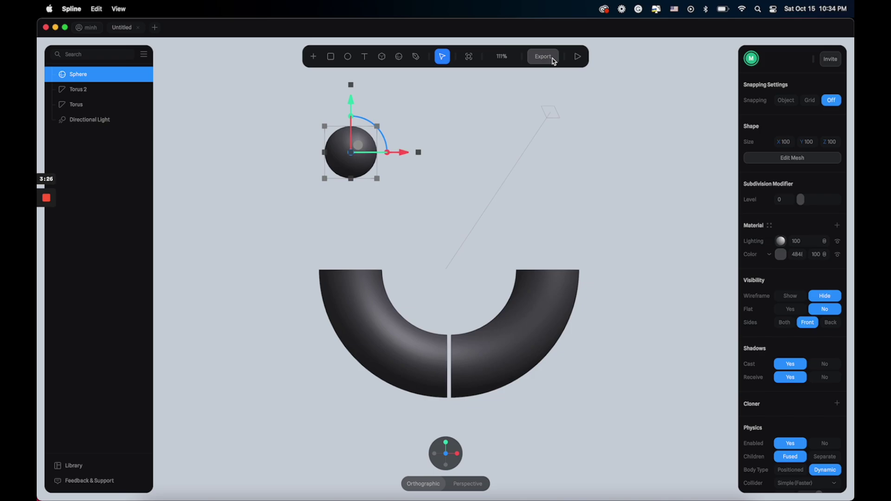
left_click(578, 57)
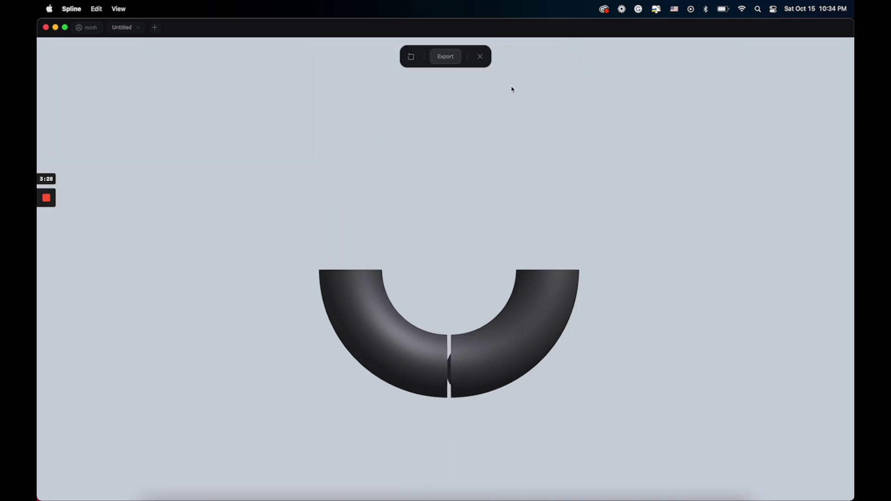
left_click(481, 57)
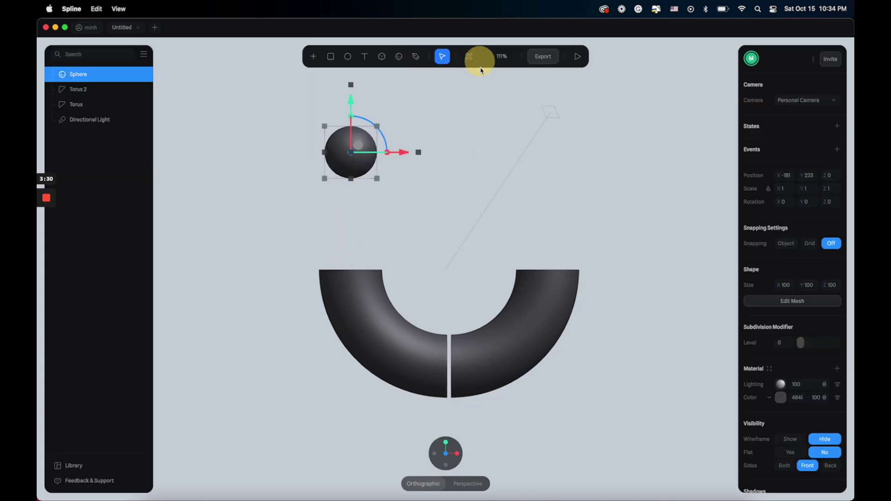
left_click(473, 163)
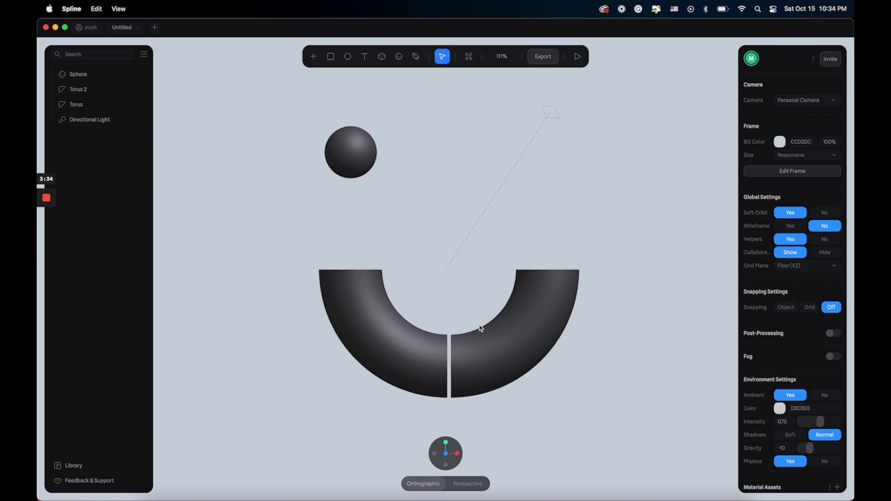
Set Torus 2's Subdivision Modifier Level to 0 and adjust the left half's level.
left_click(495, 326)
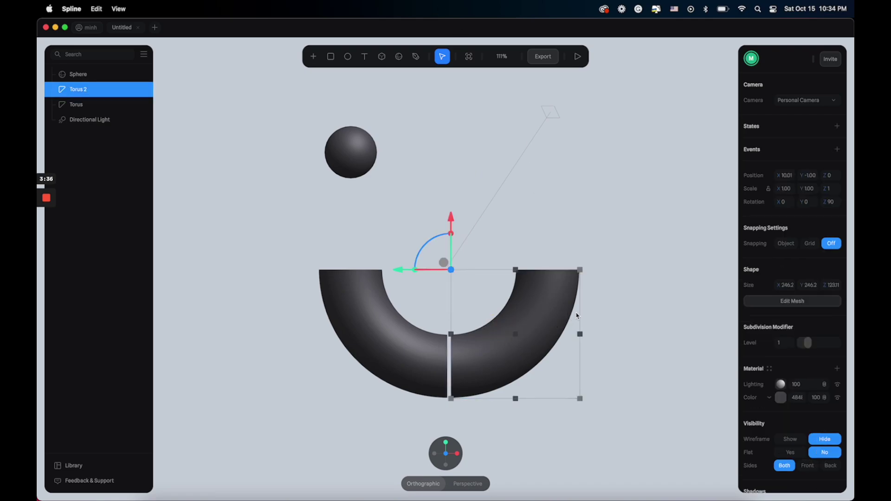
left_click_drag(808, 343, 801, 345)
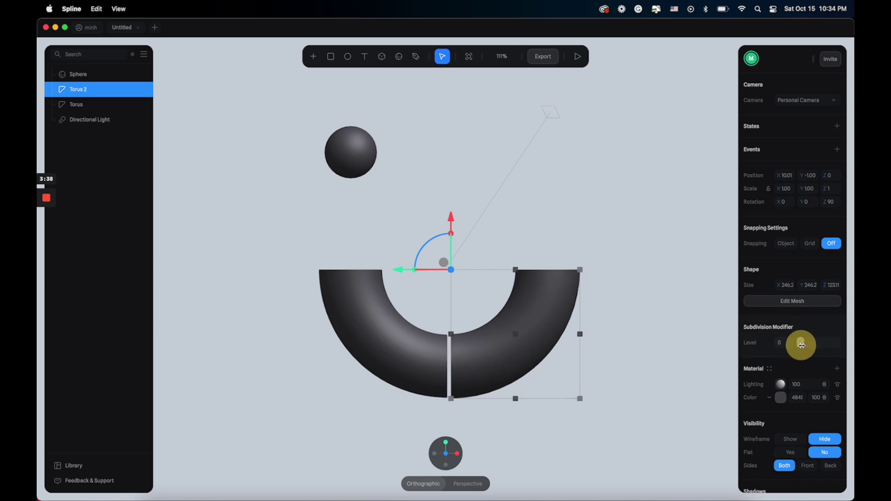
left_click(420, 344)
left_click(807, 345)
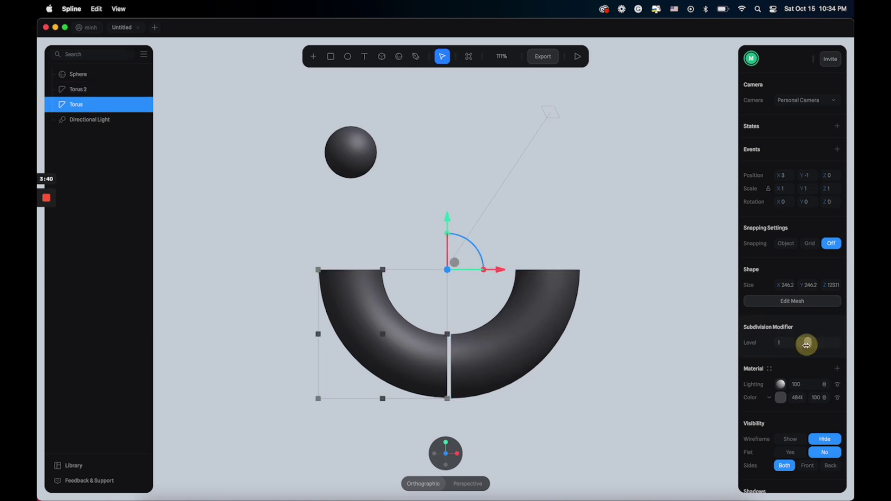
left_click(567, 177)
Run the physics preview twice to watch the sphere fall.
left_click(578, 56)
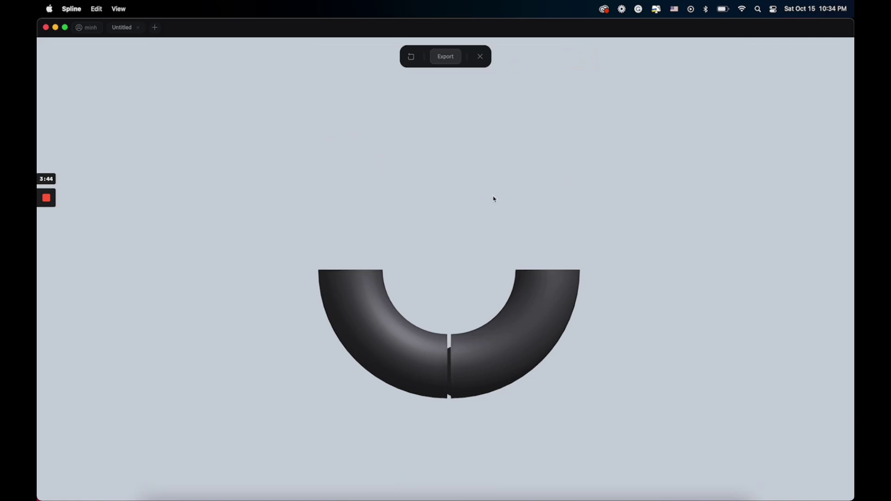
left_click(480, 56)
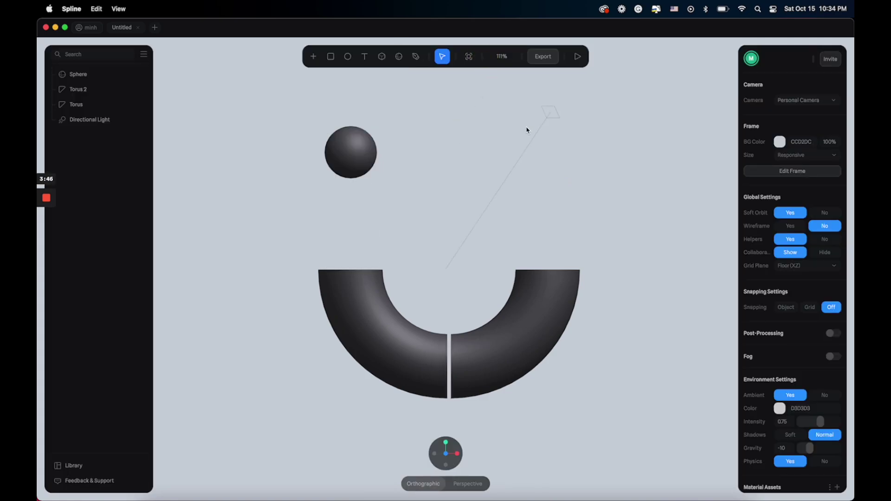
left_click(578, 58)
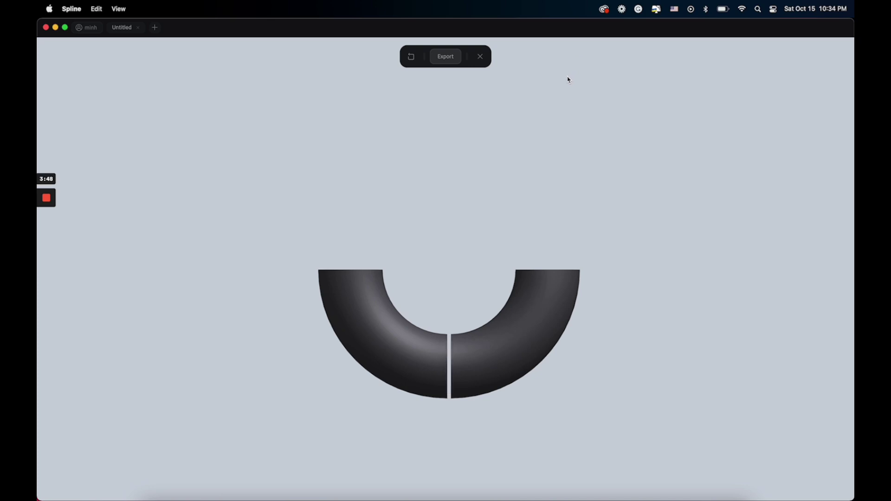
left_click(480, 56)
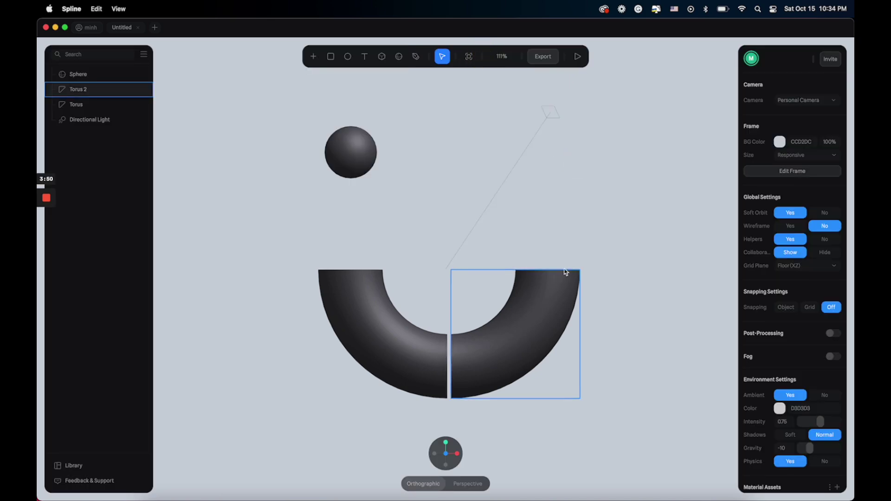
Switch Torus 2's Color layer to Glass and set Lighting to 30.
left_click(569, 288)
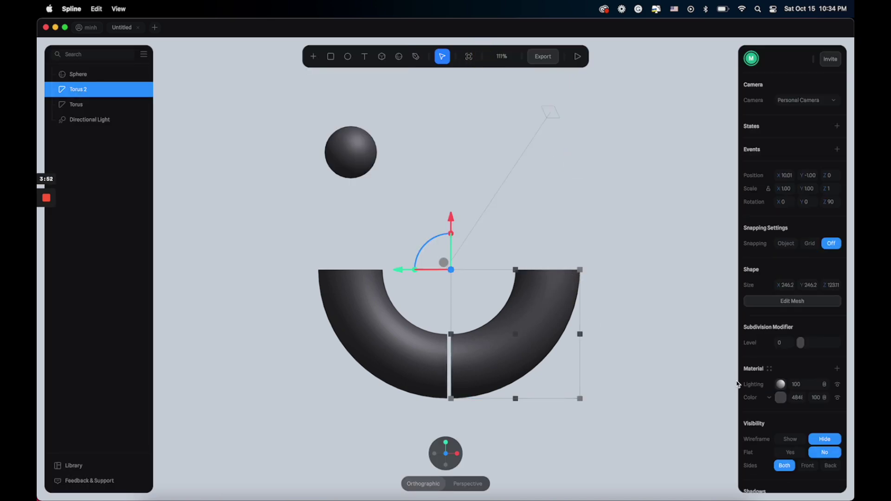
left_click(643, 358)
left_click(537, 335)
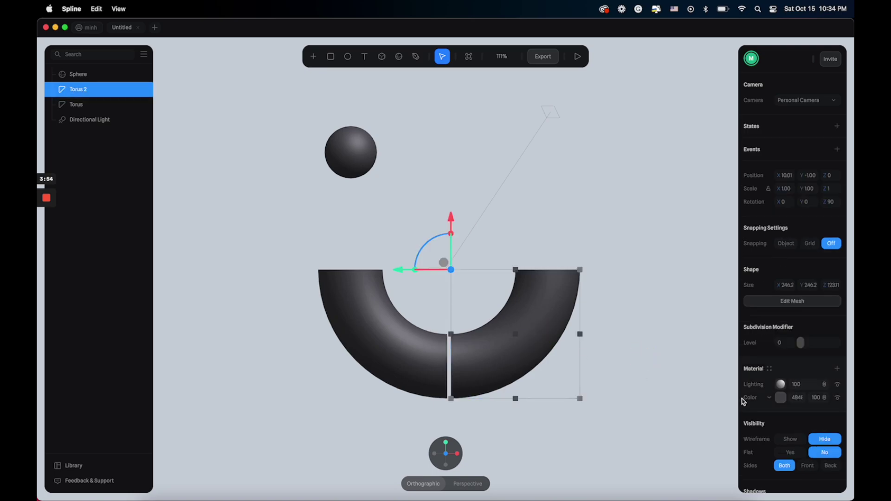
left_click(769, 399)
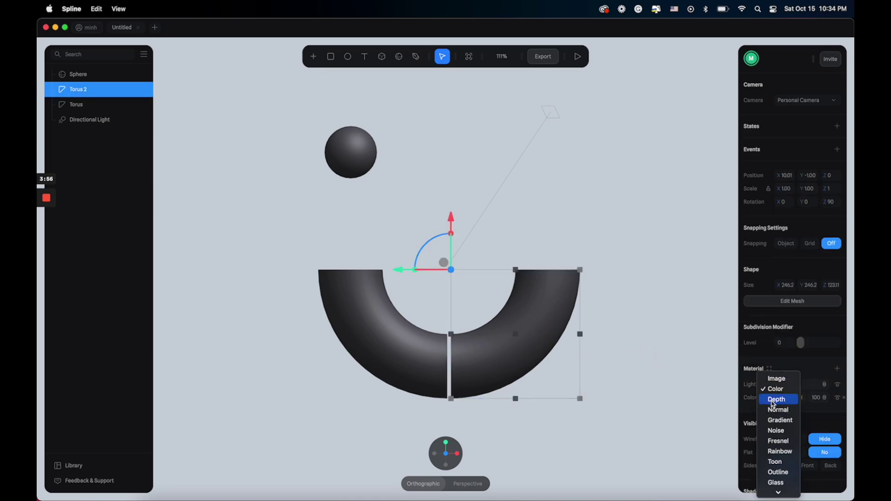
left_click(788, 475)
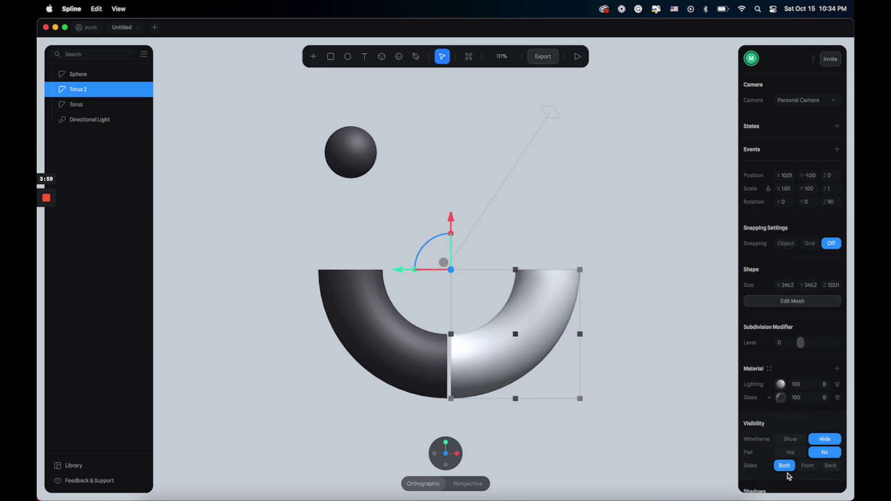
left_click(807, 385)
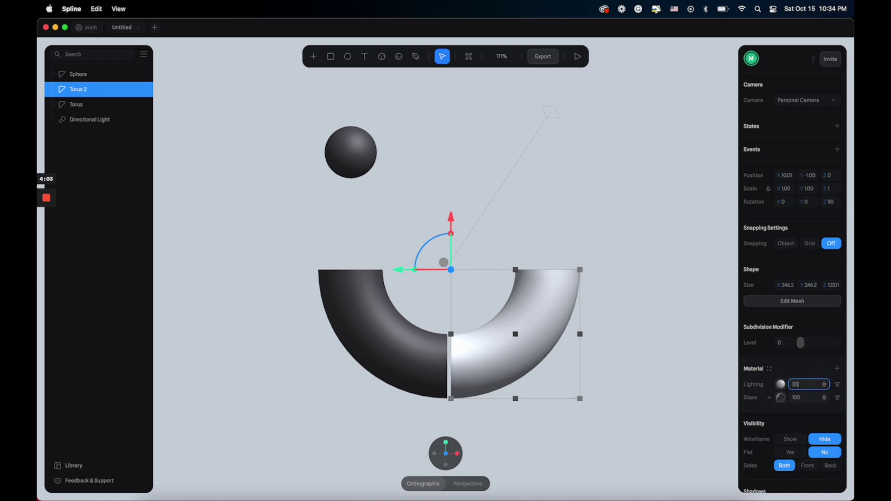
key("Return")
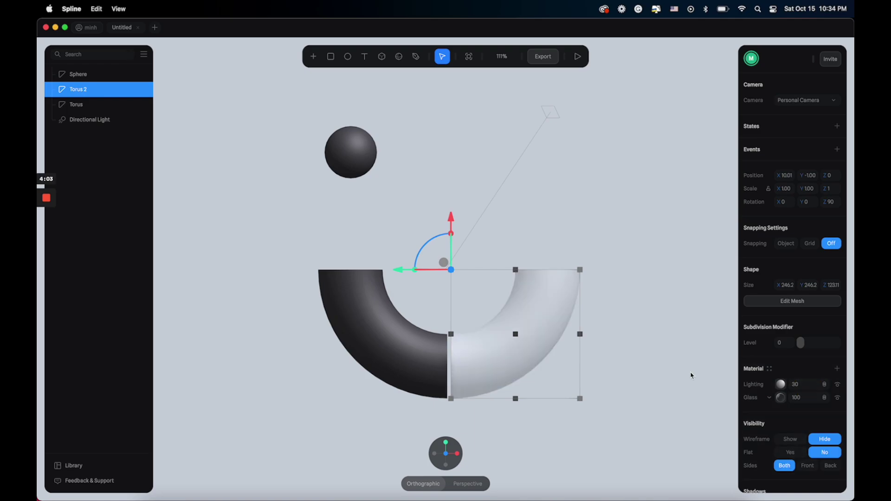
Add a Fresnel material layer to Torus 2 and preview the glassy result.
left_click(838, 369)
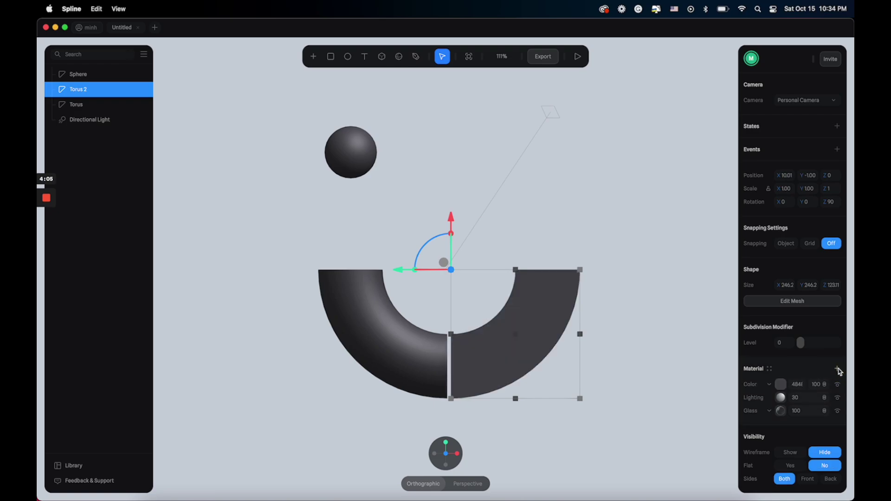
left_click(772, 385)
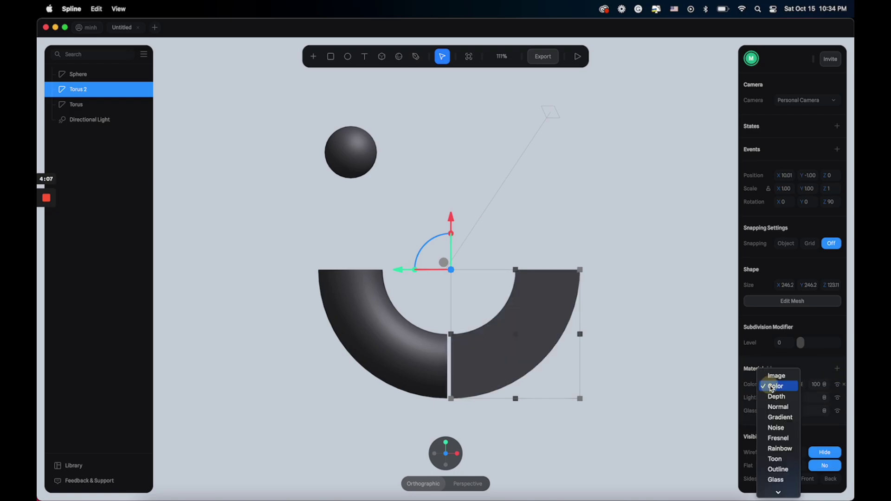
left_click(778, 438)
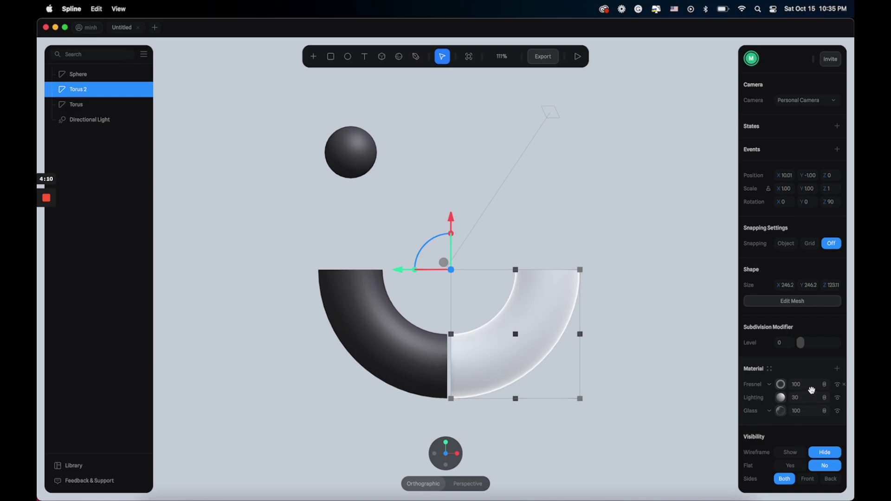
left_click(639, 299)
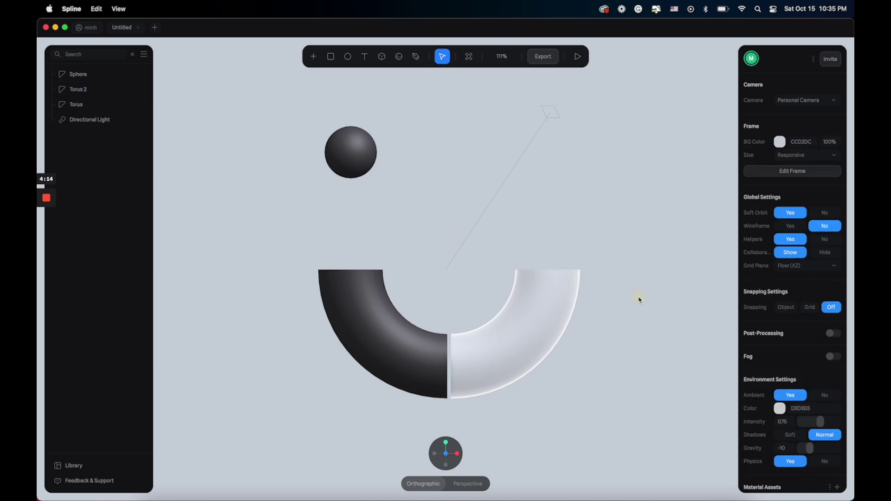
left_click(578, 56)
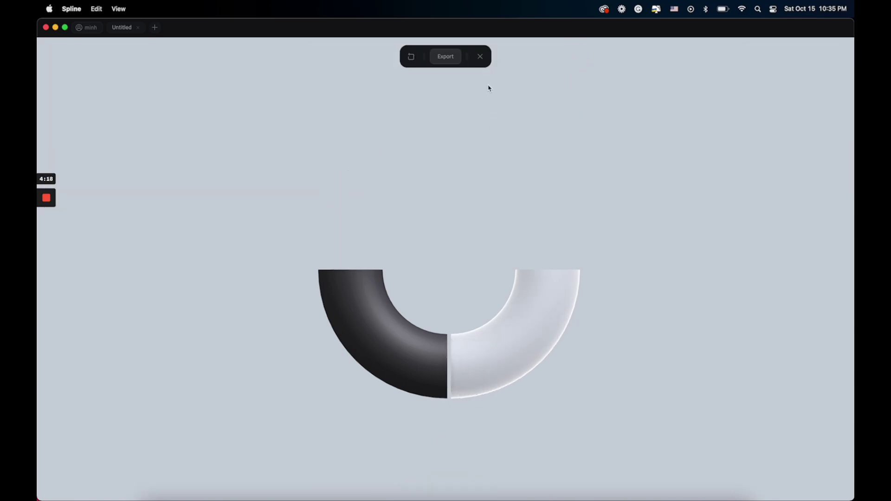
left_click(479, 56)
left_click(538, 328)
Copy Torus 2's frosted-glass material onto the left Torus half and preview the physics.
right_click(543, 322)
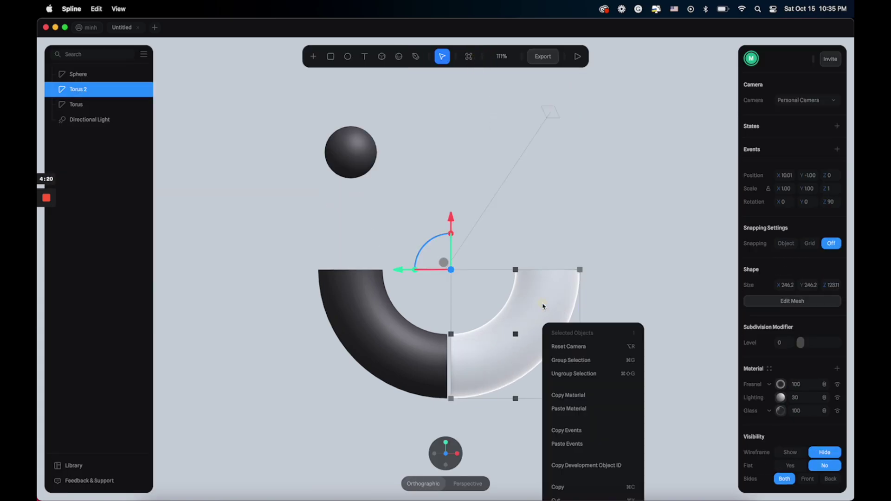
left_click(574, 394)
left_click(421, 352)
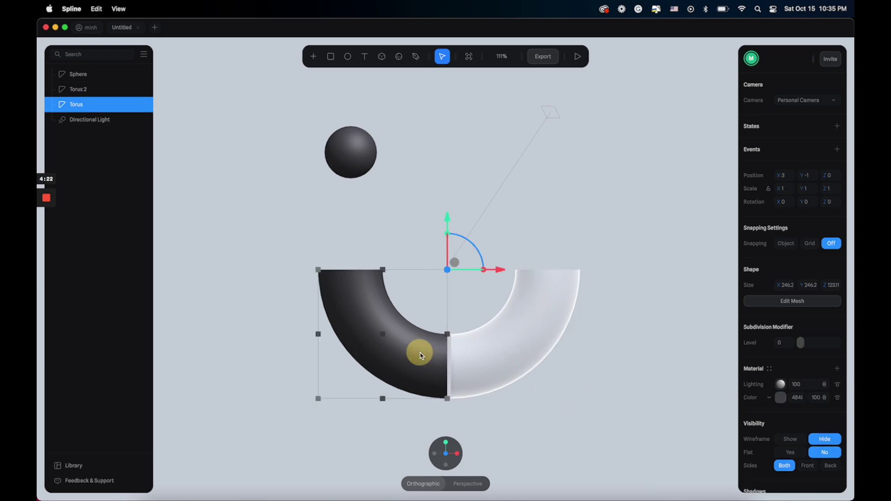
right_click(416, 350)
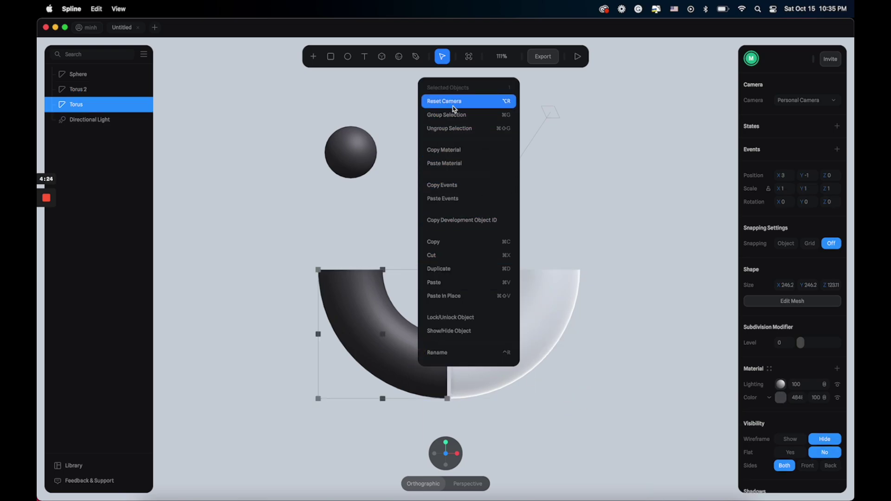
left_click(468, 164)
left_click(555, 192)
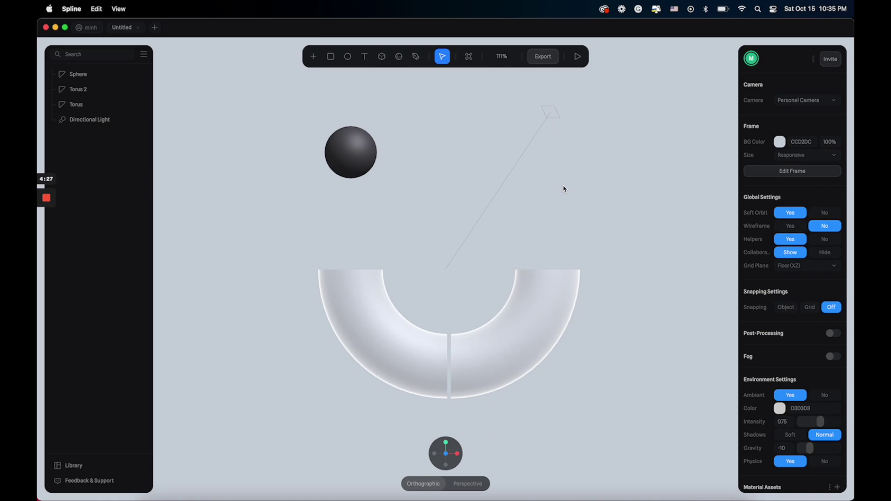
left_click(578, 56)
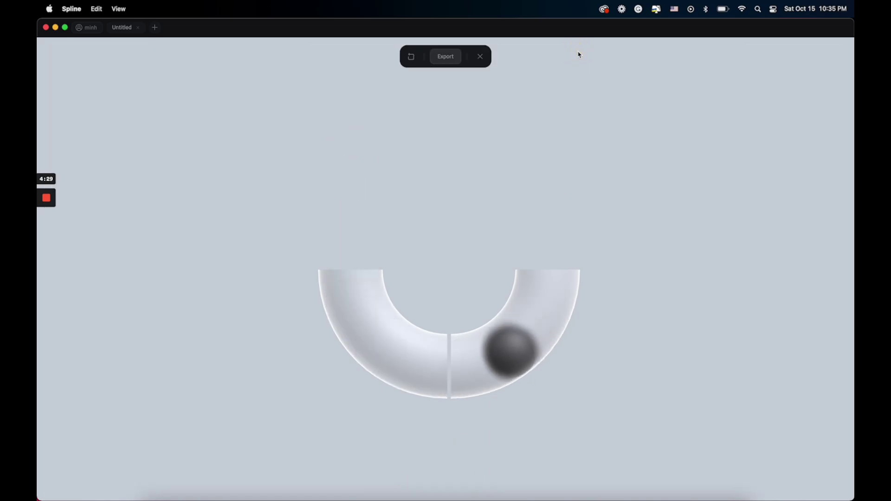
left_click(480, 56)
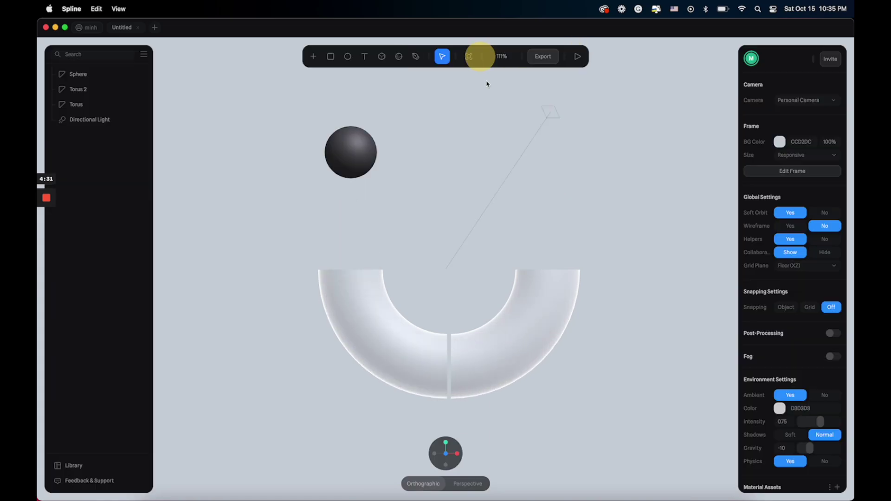
Clear Torus 2's Glass layer Blur to 0 and preview the sphere settling in the channel.
left_click(544, 285)
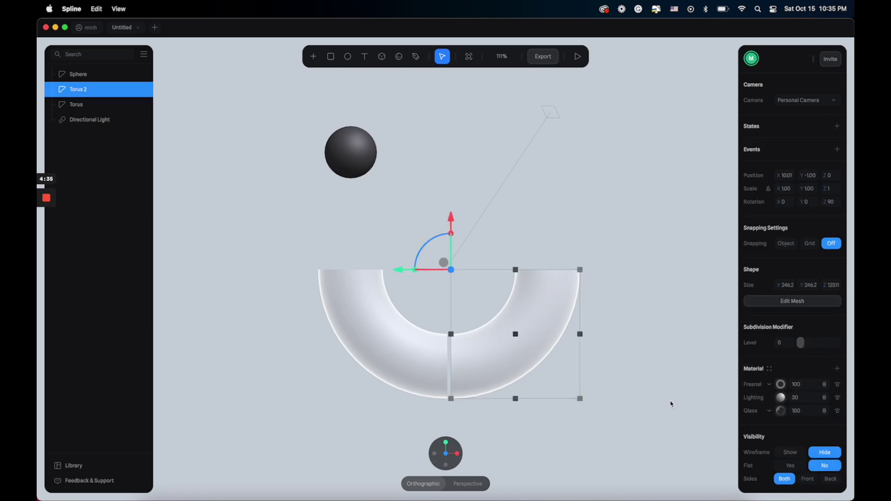
left_click(780, 411)
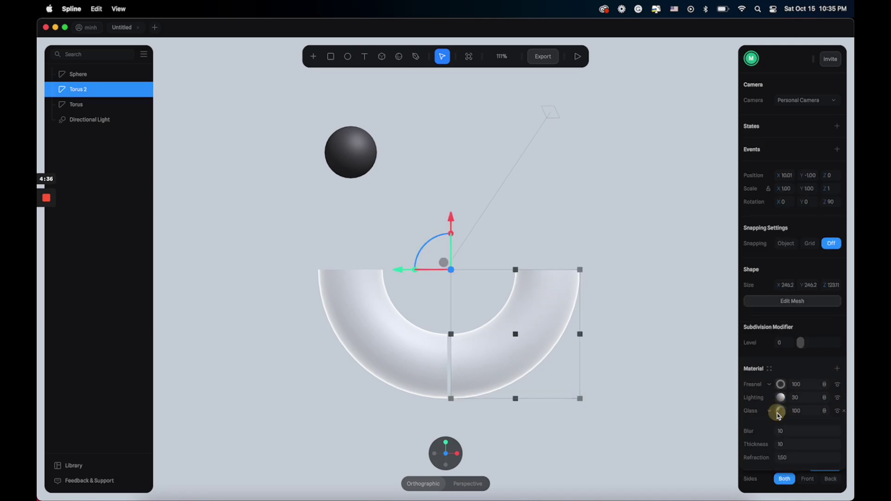
left_click(790, 433)
key("BackSpace")
left_click(656, 246)
left_click(578, 57)
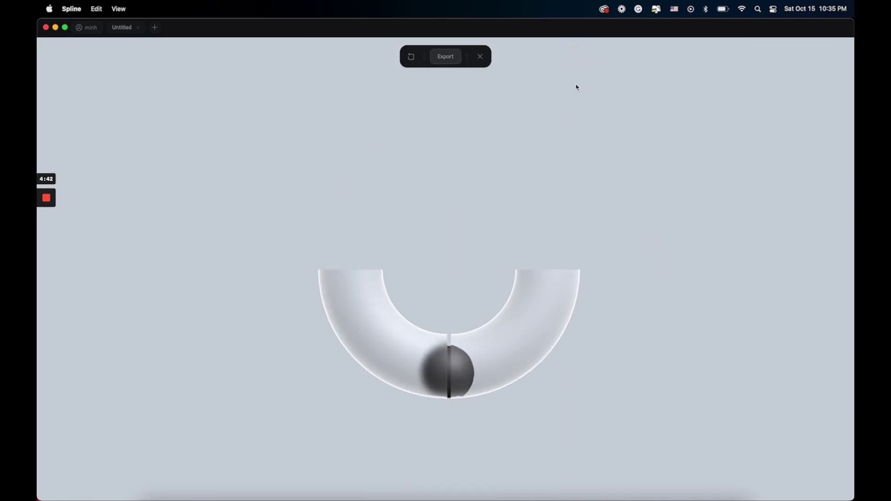
left_click(481, 56)
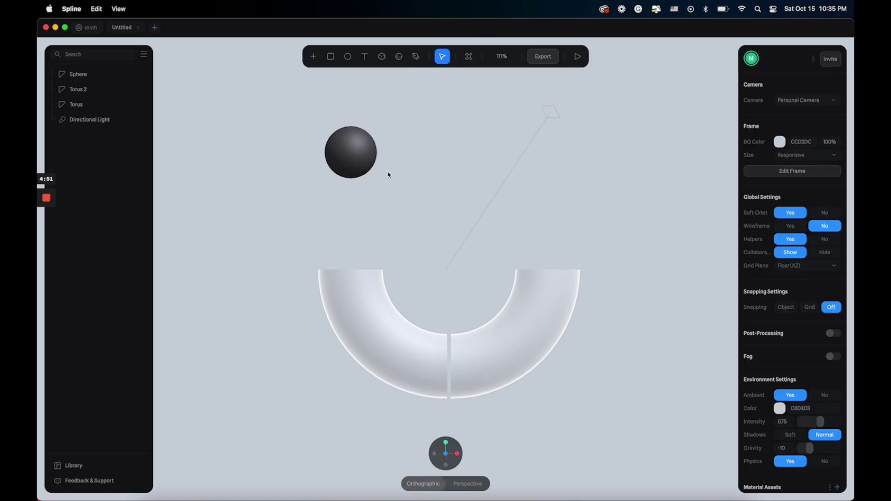
left_click(368, 164)
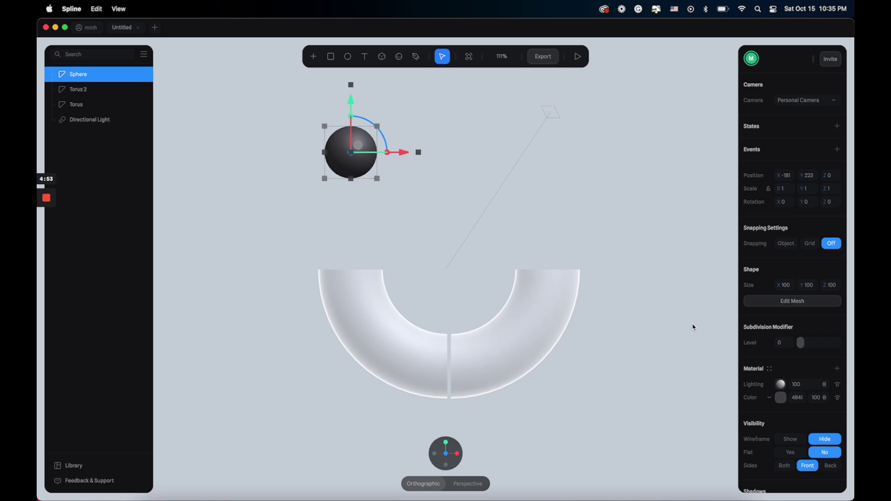
Set the sphere's material lighting to 30 and add a Fresnel layer at 40.
left_click(809, 387)
type("30")
key("Return")
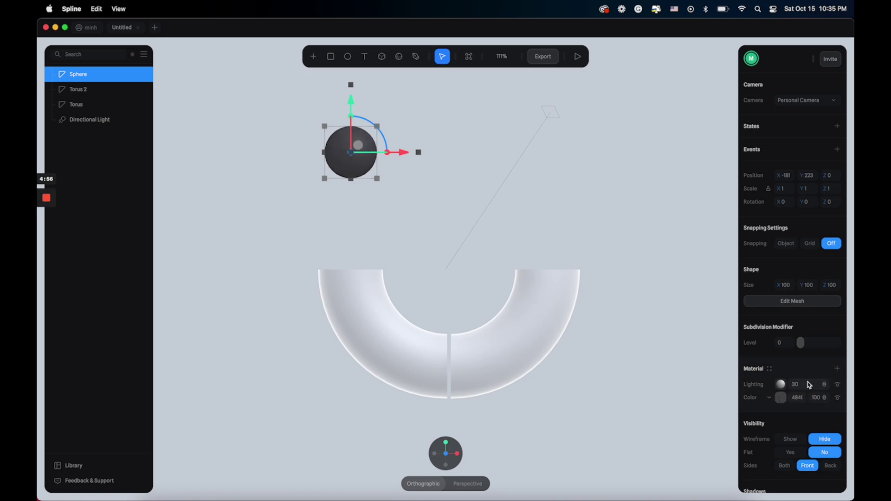
left_click(838, 369)
left_click(770, 385)
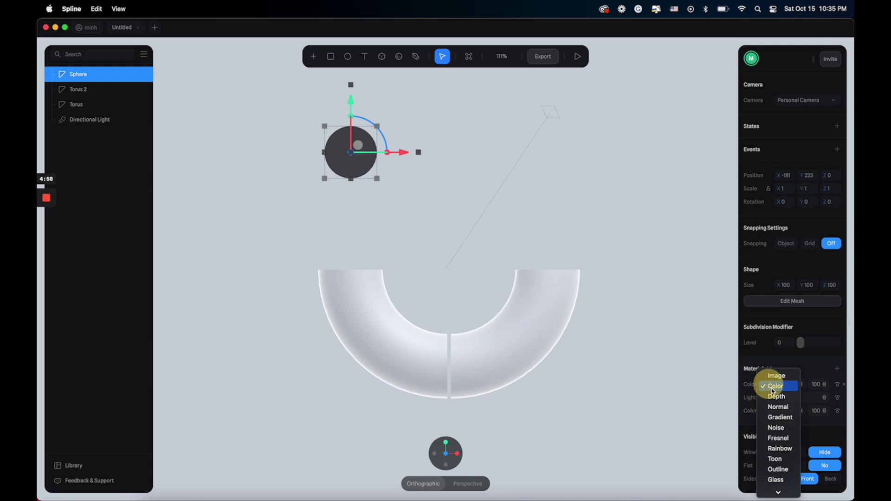
left_click(782, 437)
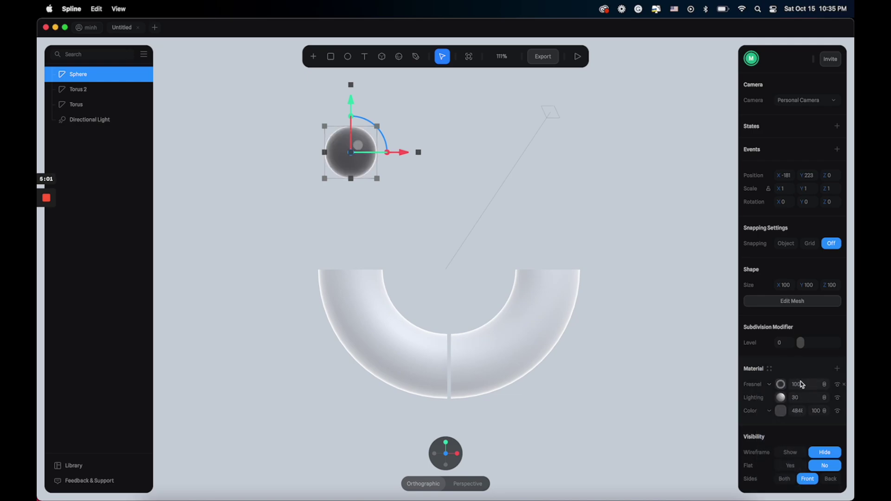
left_click(810, 385)
type("40")
key("Return")
After a physics preview, recolour the sphere pale grey-blue RGB(187, 194, 202).
left_click(567, 229)
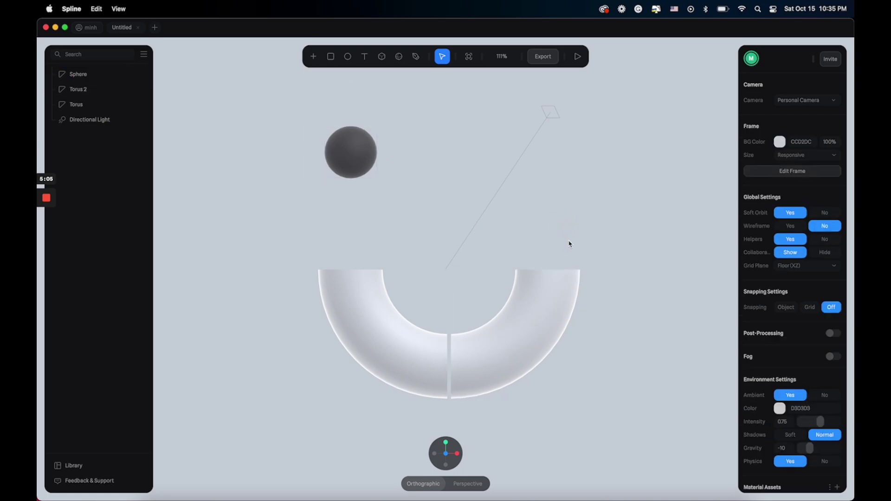
left_click(578, 56)
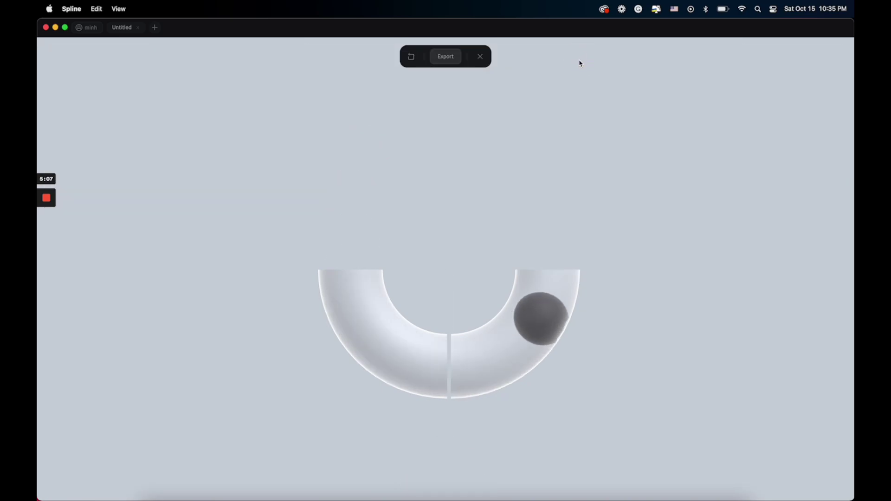
left_click(481, 57)
left_click(357, 147)
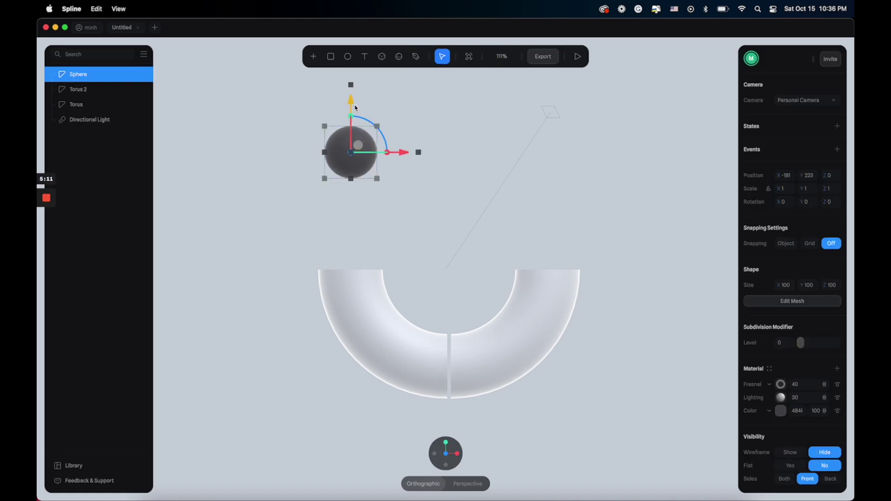
left_click(781, 411)
scroll(791, 432, "down", 5)
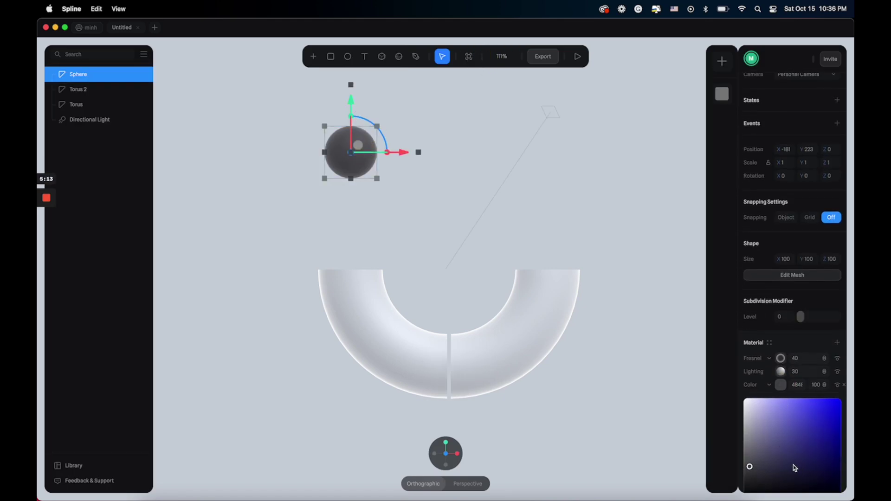
left_click(800, 417)
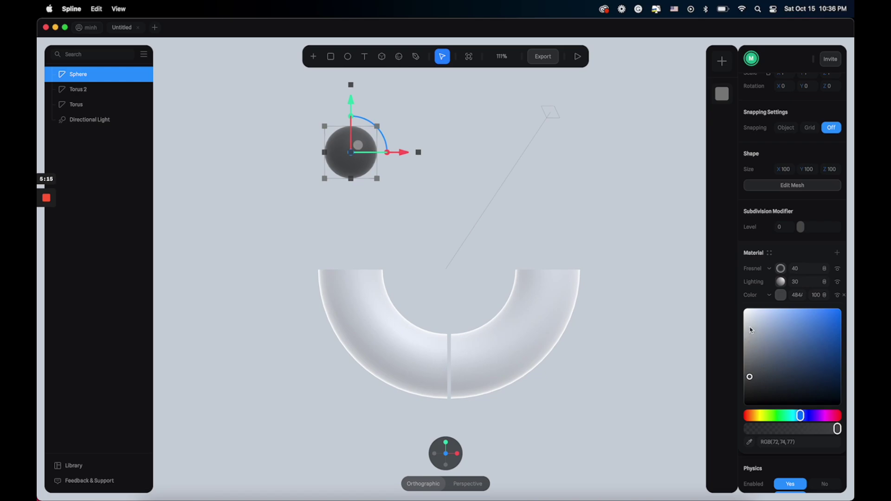
mouse_move(750, 330)
left_mouse_down()
mouse_move(748, 319)
mouse_move(750, 329)
left_mouse_up()
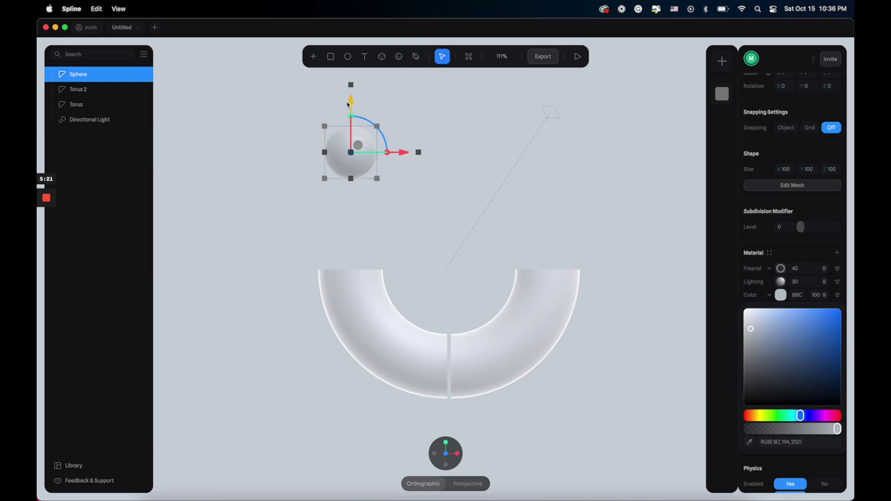
Move the sphere into the torus's bottom centre and lighten it to RGB(197, 206, 215).
left_click_drag(352, 107, 379, 317)
left_click_drag(399, 368, 492, 368)
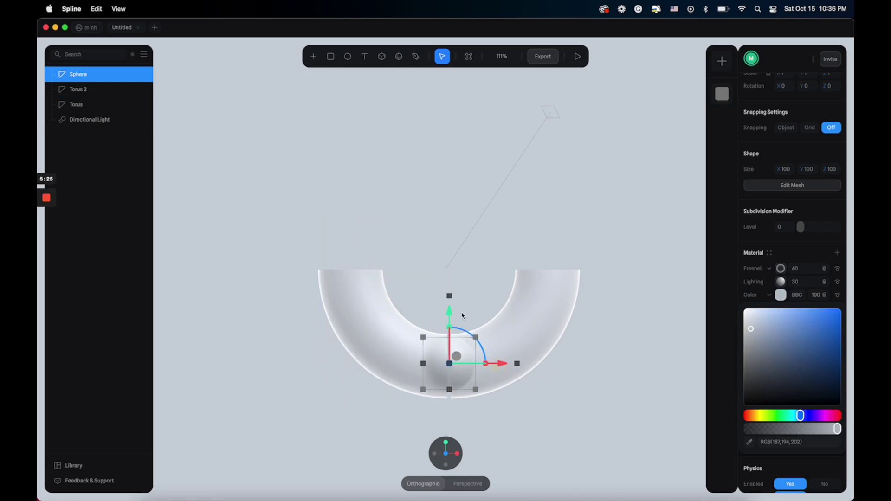
left_click_drag(451, 314, 453, 319)
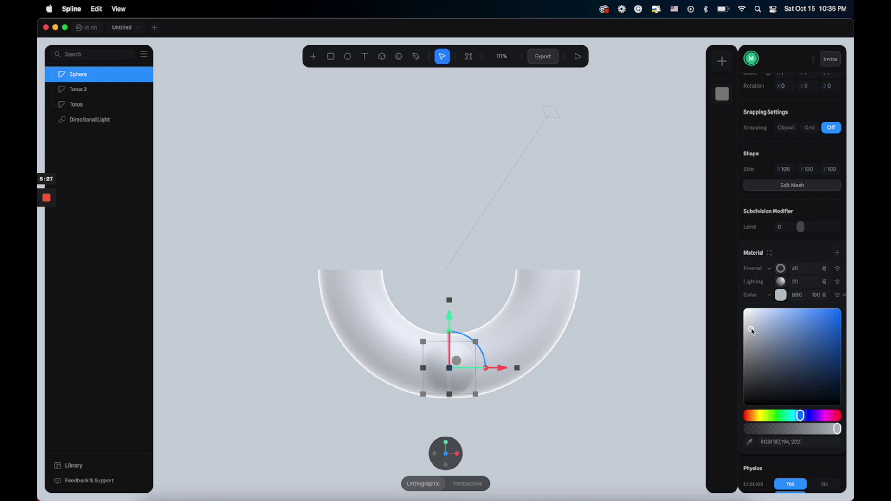
left_click_drag(752, 330, 752, 324)
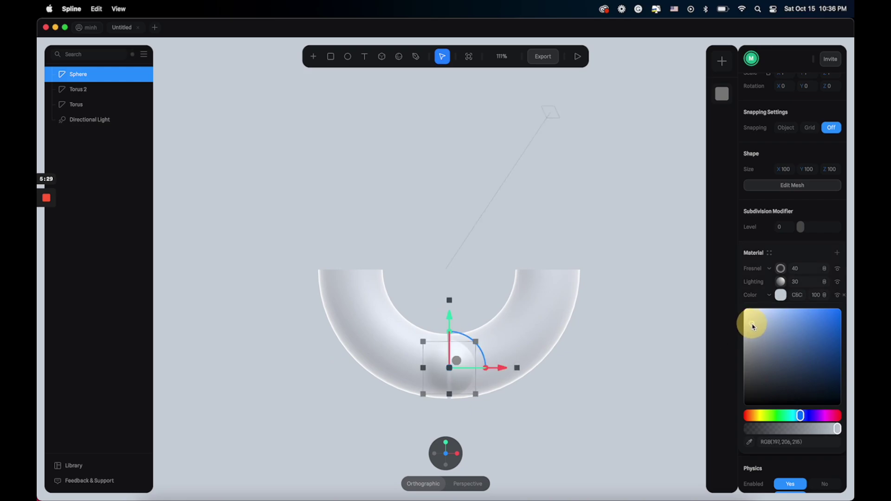
left_click(620, 329)
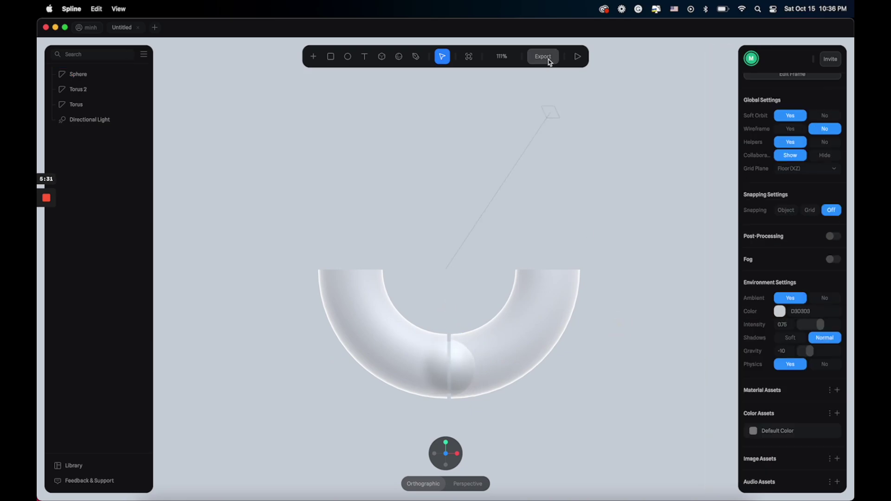
Duplicate the sphere around the ring and lift one copy above the torus's left opening.
key("super+backslash")
key("super+backslash")
left_click(457, 361)
key("super+d")
left_click_drag(501, 368, 454, 362)
key("super+d")
key("super+d")
left_click(391, 313)
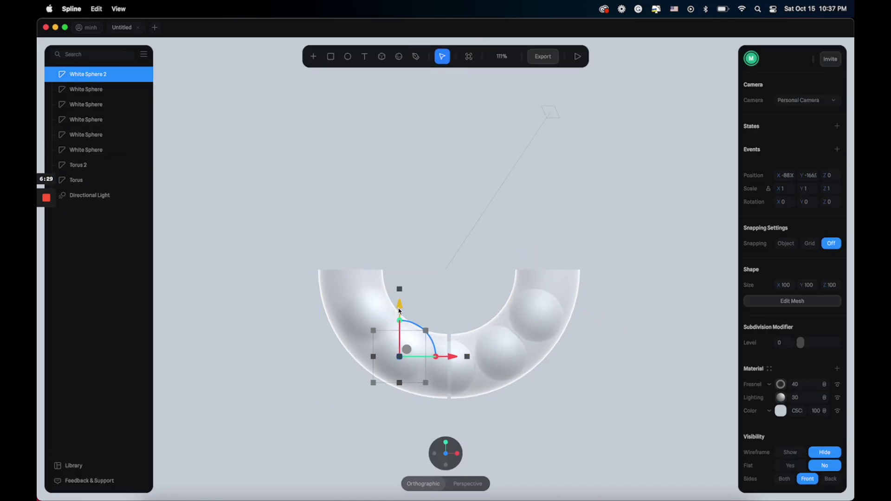
left_click_drag(399, 302, 409, 158)
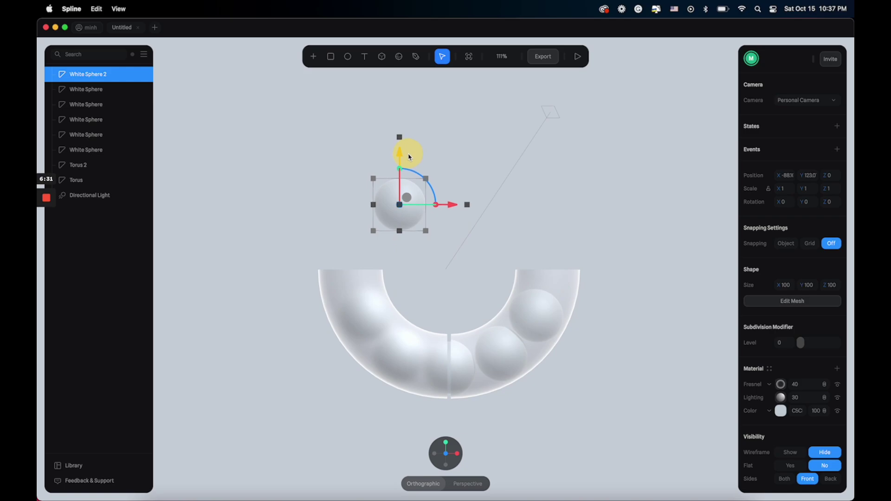
left_click_drag(456, 210, 405, 205)
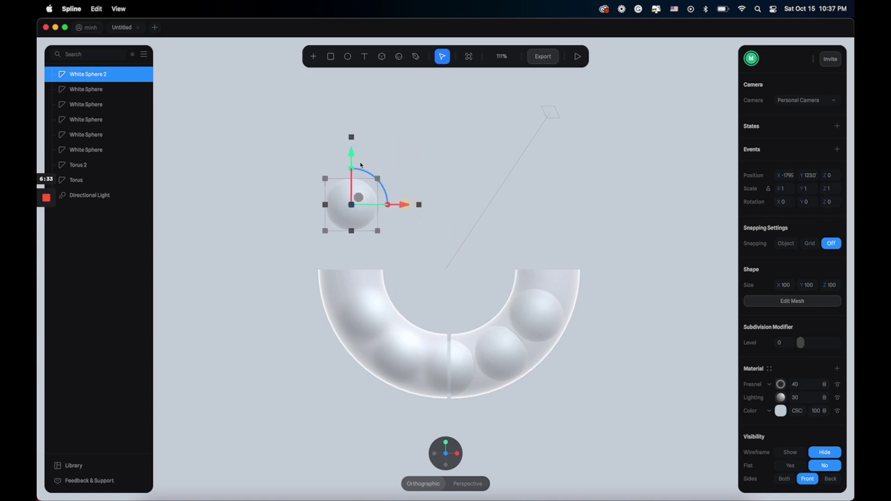
left_click_drag(354, 158, 353, 138)
Rename the White Sphere 2 layer to 'Colored Sphere'.
double_click(86, 74)
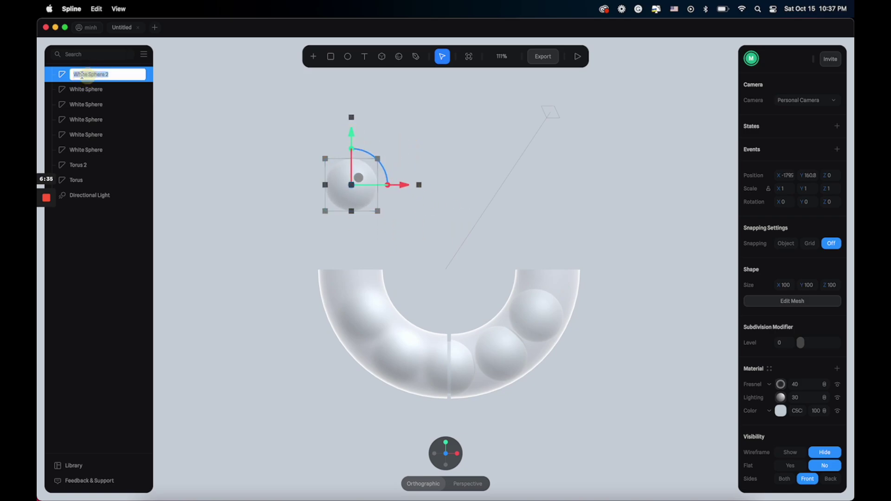
left_click(86, 75)
double_click(86, 74)
type("Co")
type("lored")
key("BackSpace")
key("BackSpace")
key("Return")
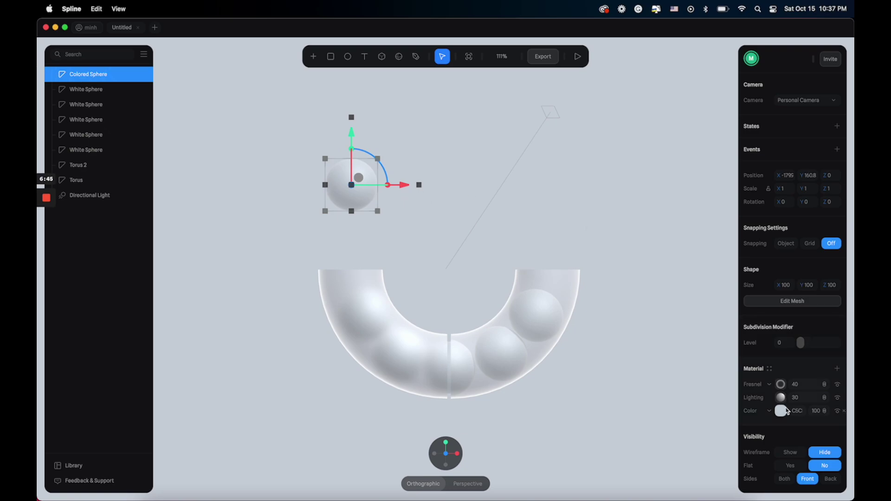
Make Colored Sphere bright red RGB(255, 37, 73), raise it slightly, and preview the drop.
left_click(781, 410)
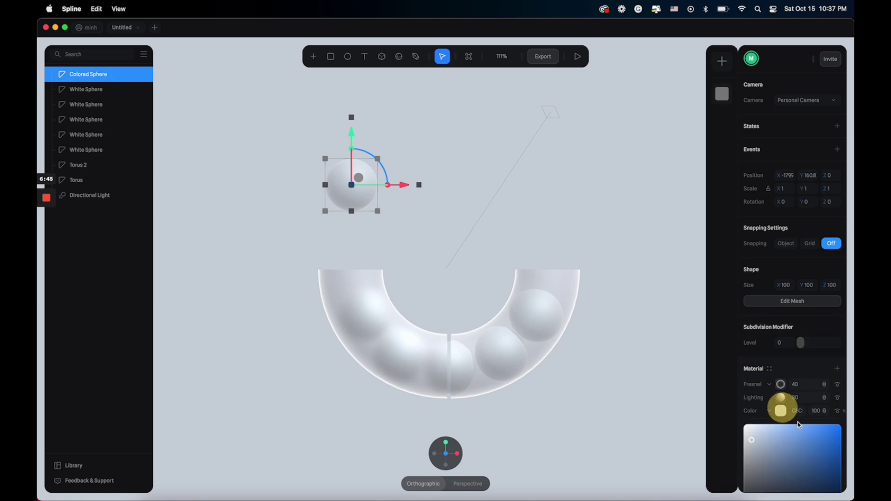
scroll(817, 417, "down", 4)
left_click(835, 346)
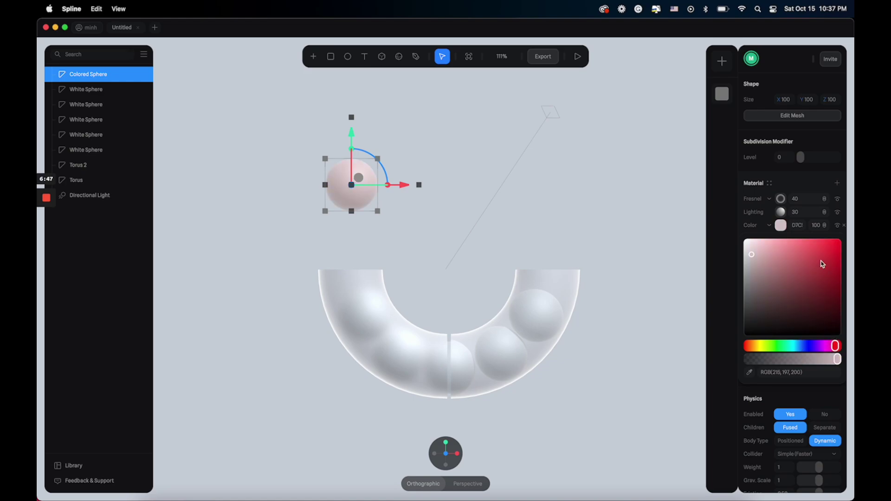
left_click_drag(822, 245, 826, 239)
left_click_drag(352, 133, 351, 117)
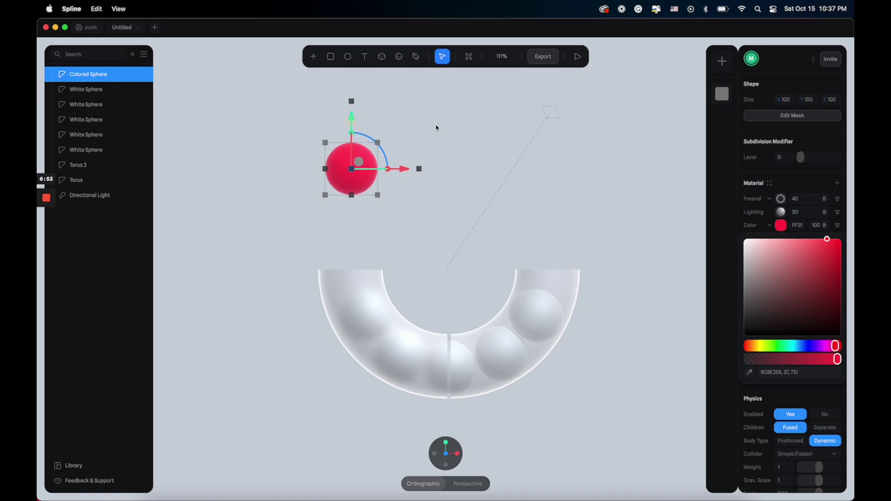
left_click(578, 56)
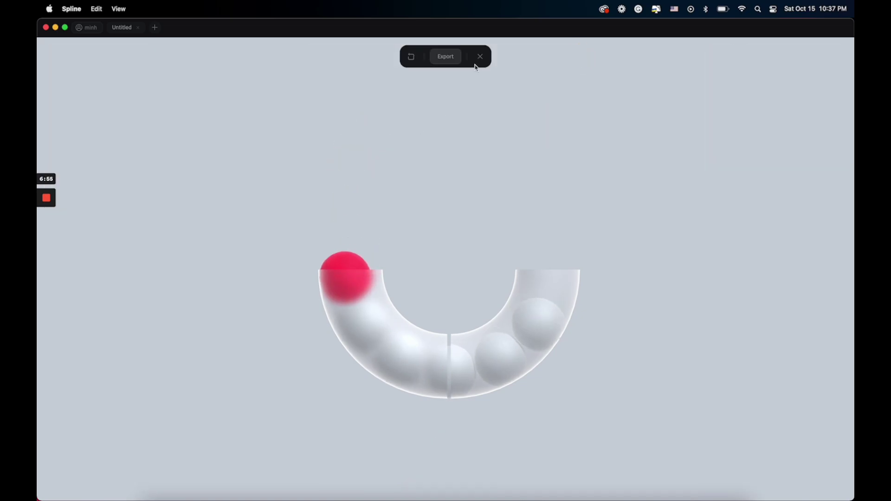
left_click(480, 56)
left_click(578, 56)
left_click(481, 56)
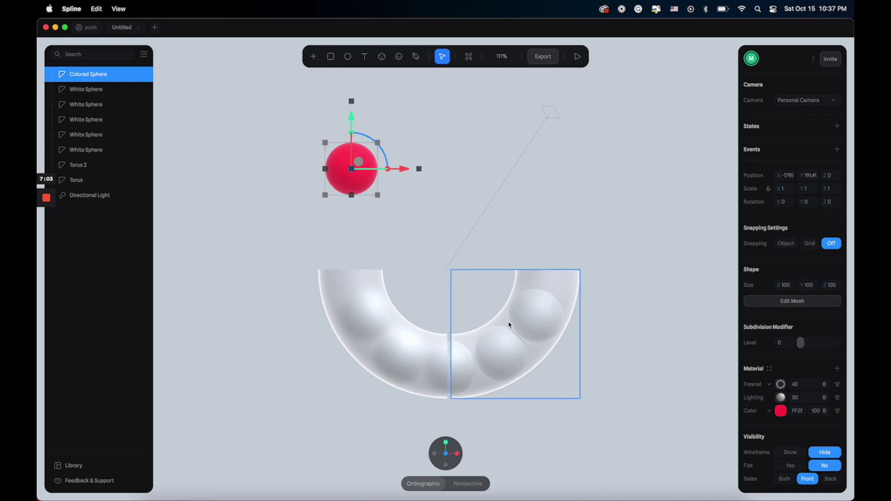
left_click(578, 57)
left_click(481, 57)
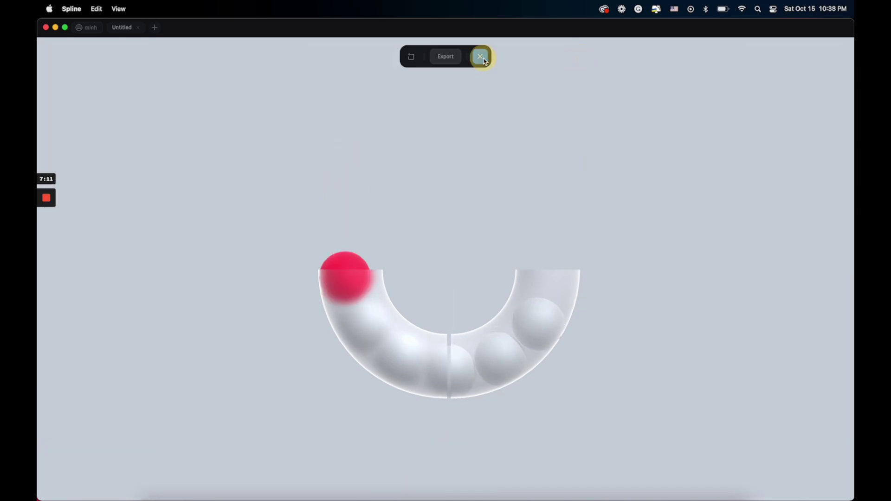
left_click(128, 92)
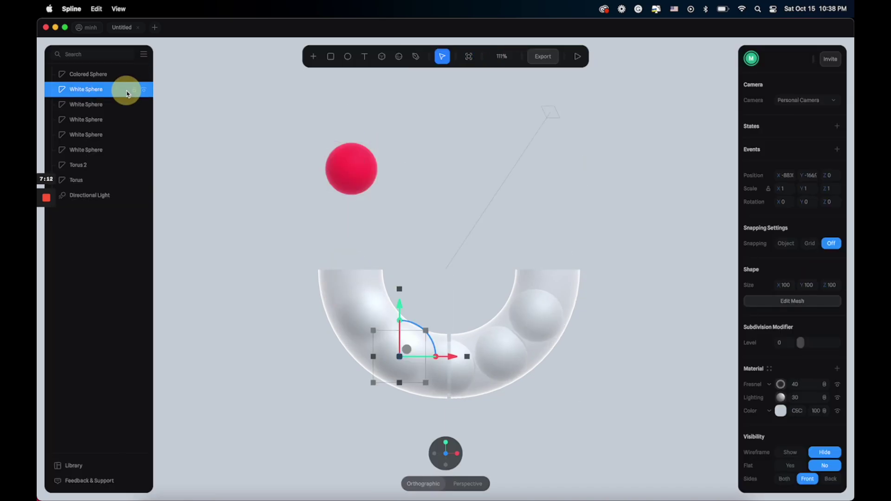
Give all five White Spheres weight 0, friction 0 and bounce 0.60, then preview the physics.
left_click(98, 150, "shift")
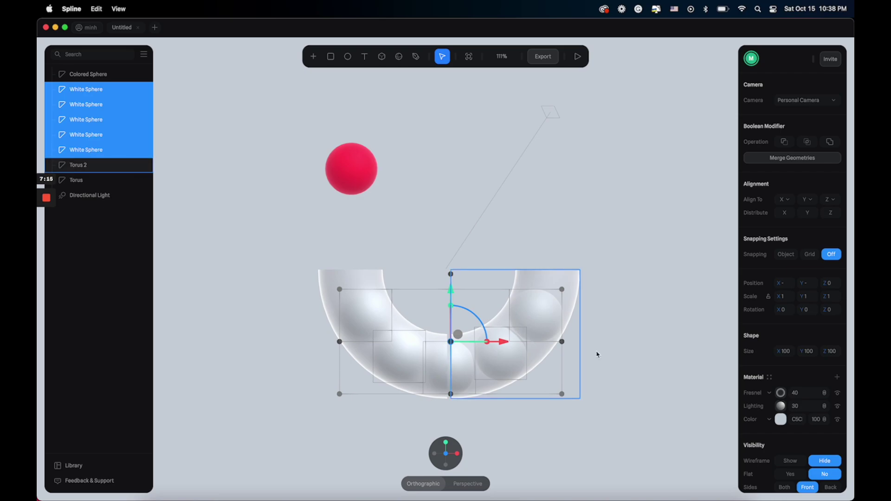
scroll(811, 400, "down", 10)
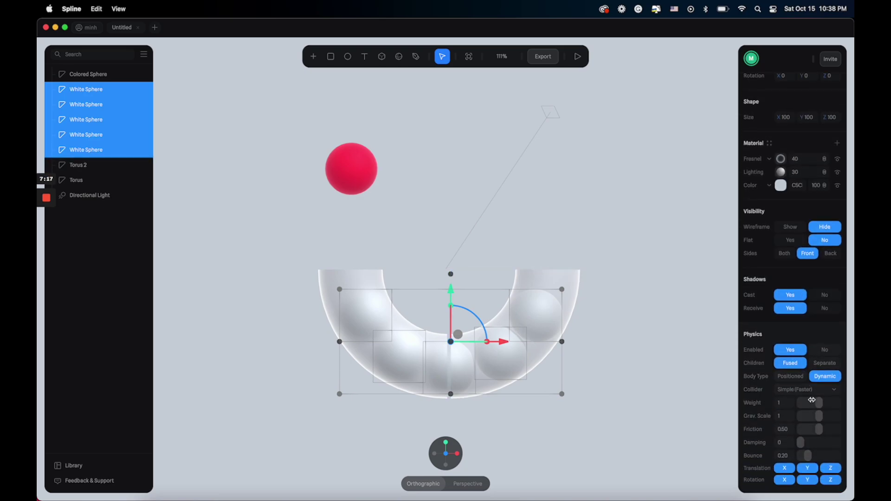
left_click_drag(819, 403, 797, 403)
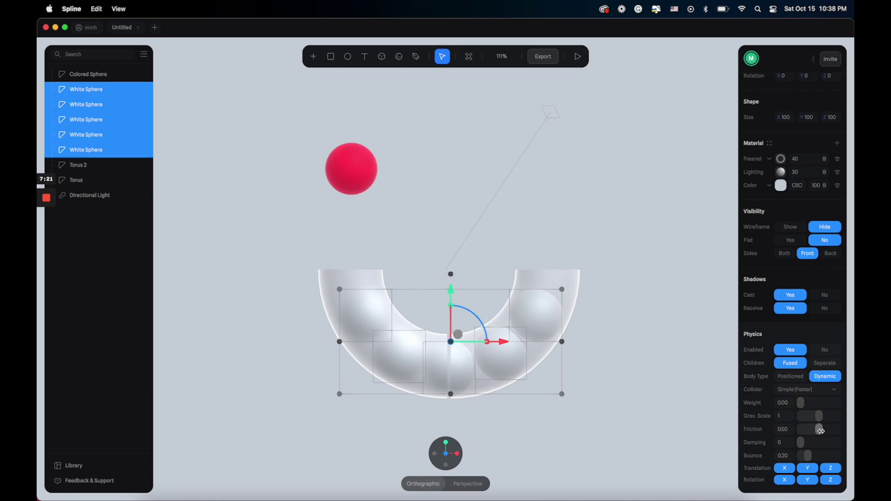
left_click_drag(821, 432, 826, 455)
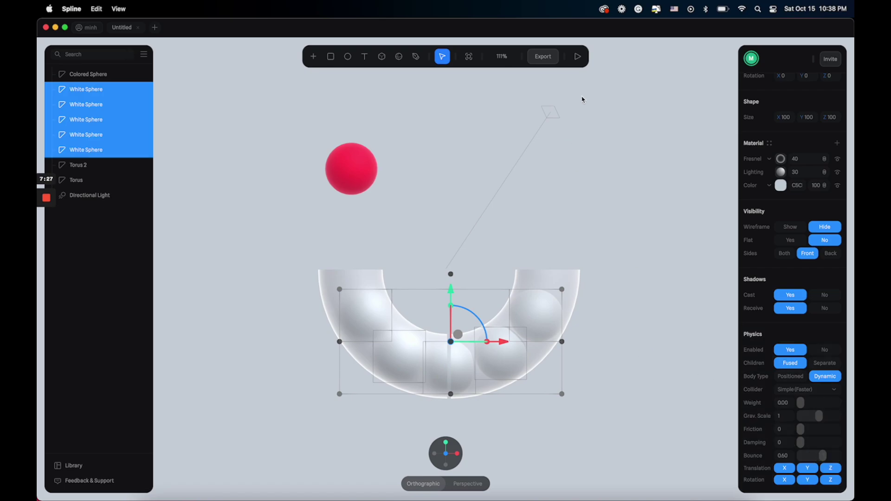
left_click(579, 56)
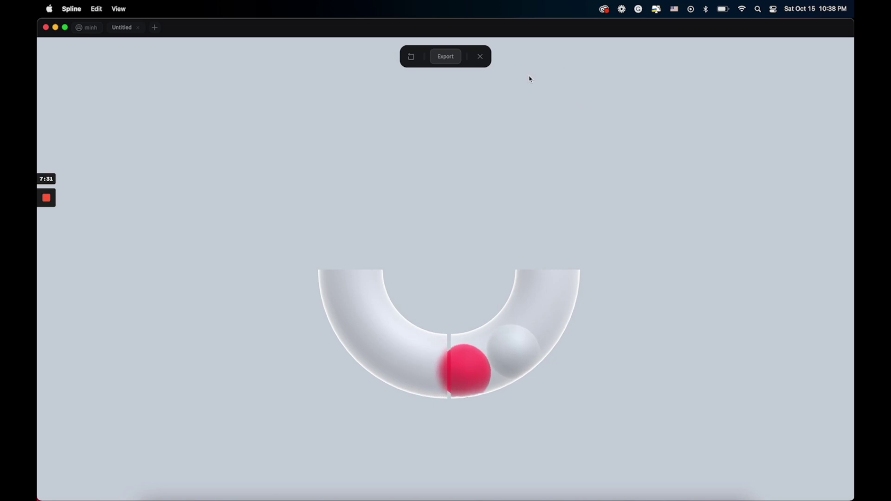
Raise the White Spheres' weight to 0.10, test the drop twice, then deselect them.
left_click(480, 56)
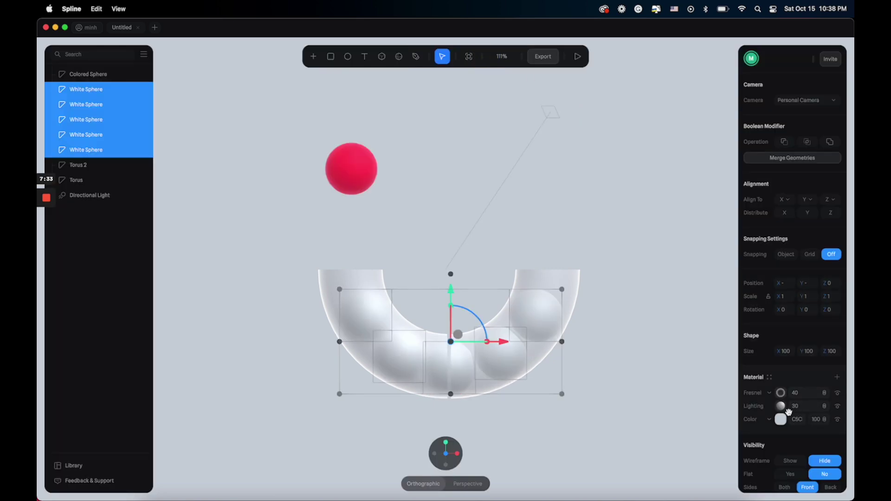
scroll(794, 413, "down", 5)
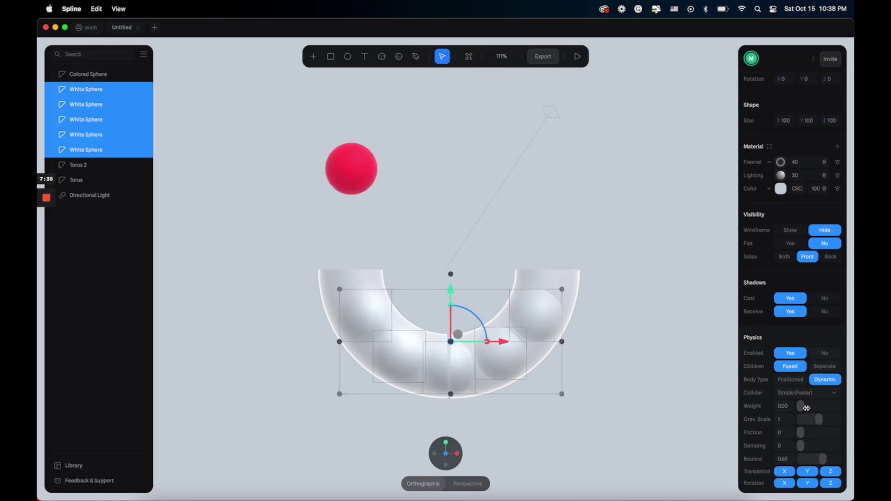
left_click_drag(802, 406, 806, 407)
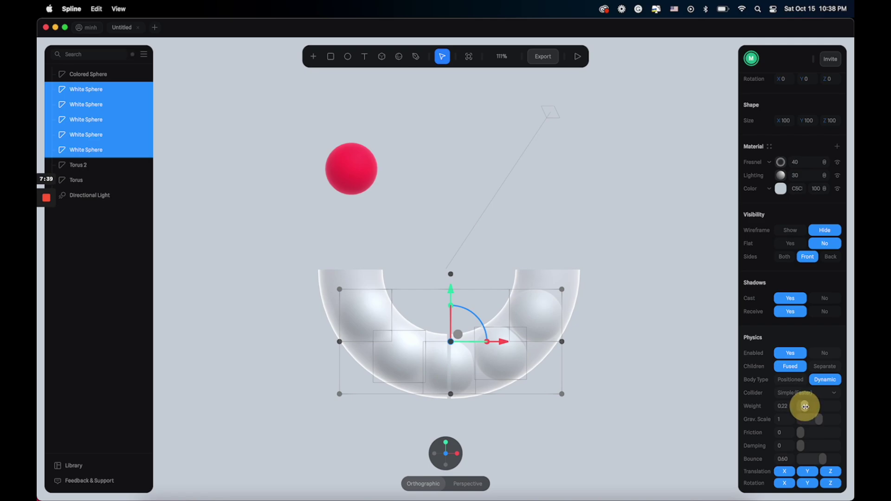
left_click(579, 56)
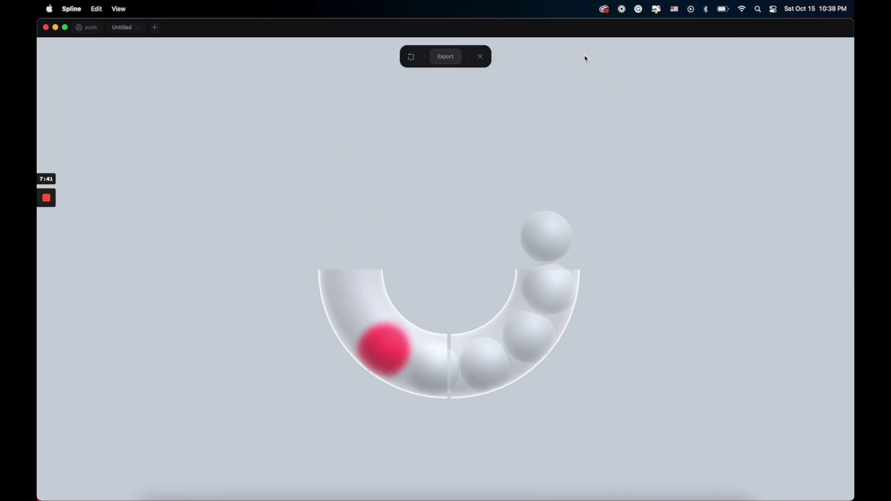
left_click(481, 56)
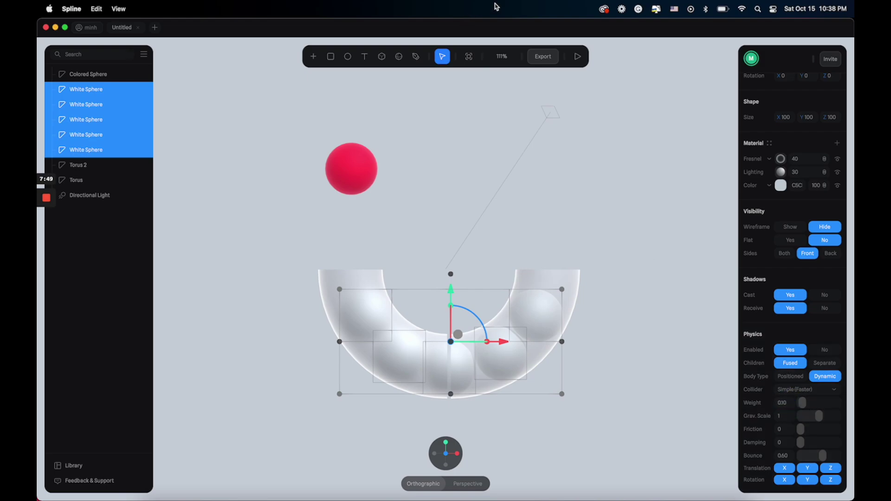
left_click(577, 56)
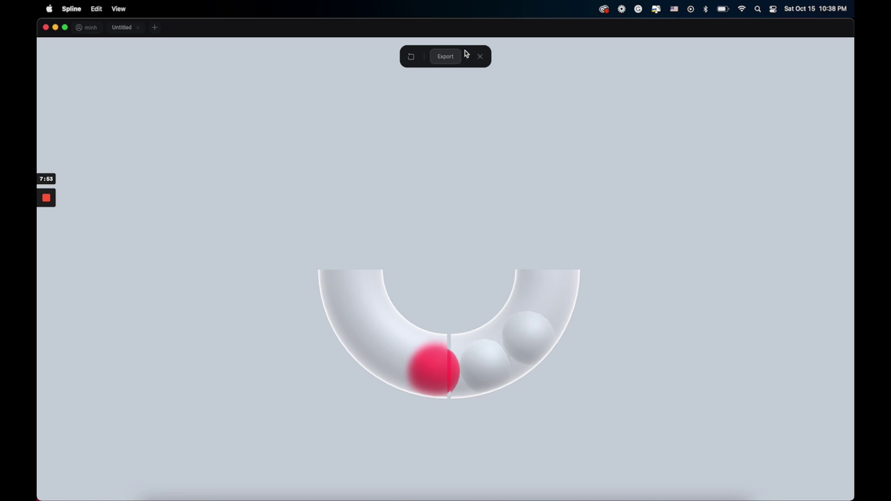
left_click(480, 57)
left_click(540, 195)
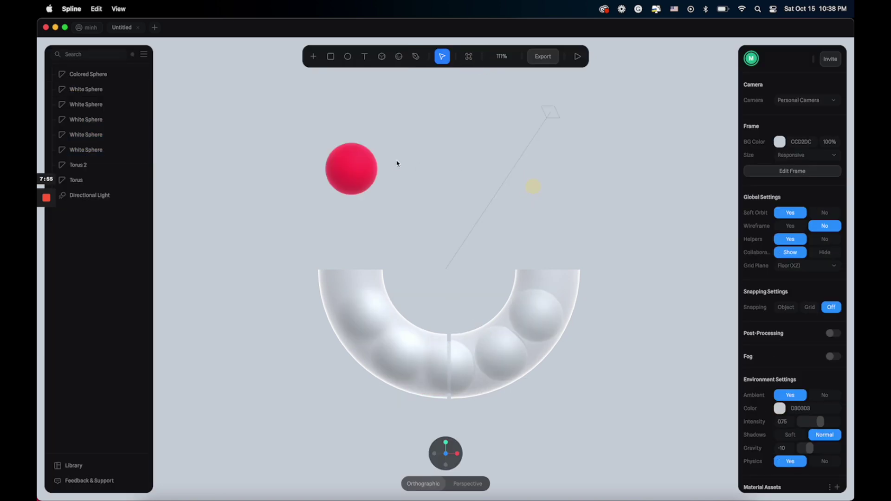
Place a copy of the red Colored Sphere above it and make it purple.
left_click(367, 174)
scroll(398, 165, "down", 3)
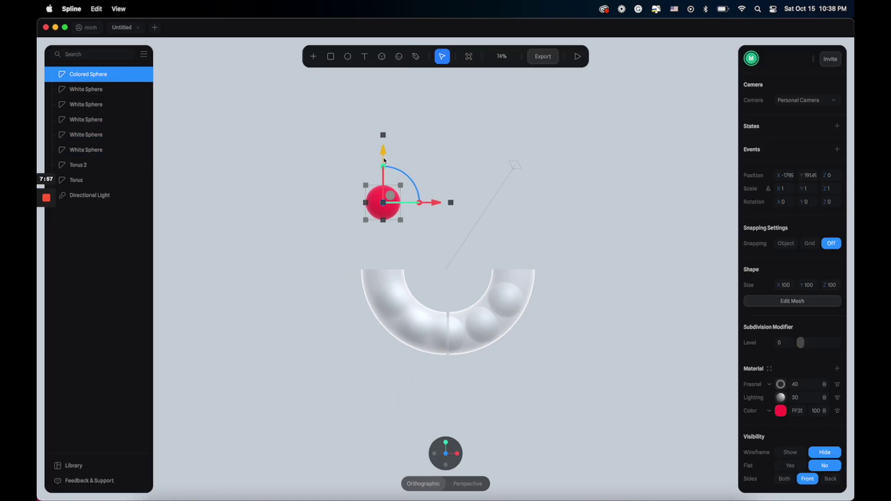
left_click_drag(384, 160, 386, 55)
scroll(385, 69, "up", 4)
left_click(781, 411)
left_click(811, 454)
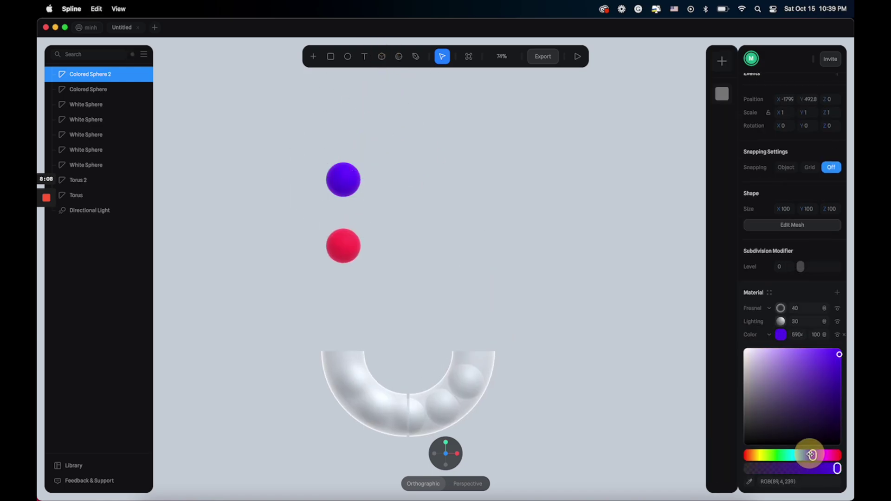
Stack blue, cyan and orange copies above and reset the camera to a front view.
key("super+d")
left_click_drag(343, 179, 344, 115)
left_click(781, 335)
left_click(805, 454)
left_click(343, 179)
scroll(367, 175, "down", 2)
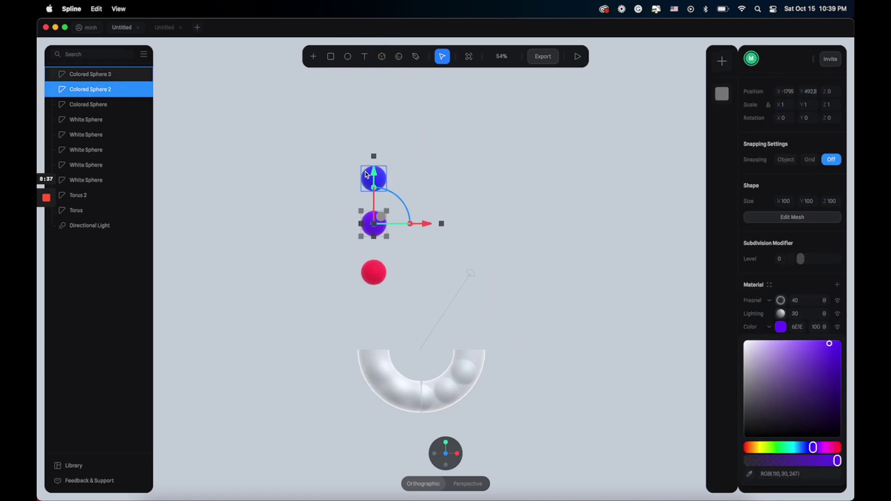
left_click(839, 327)
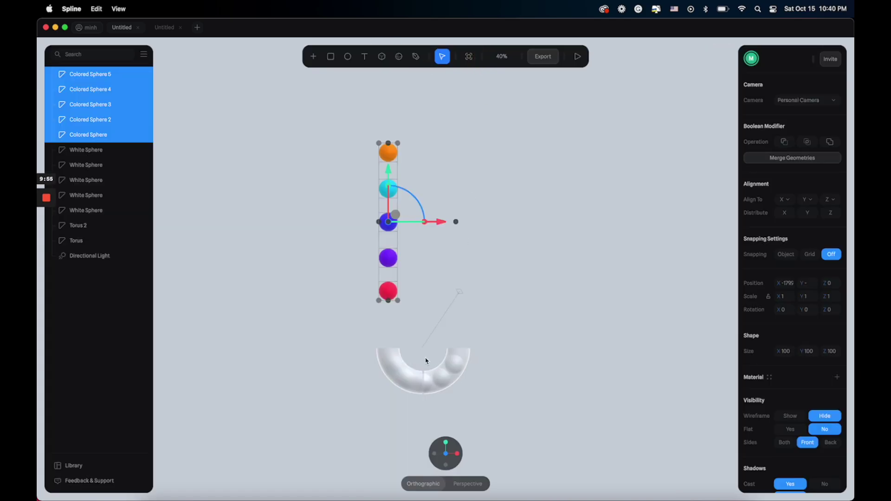
scroll(450, 260, "up", 3)
left_click(406, 455)
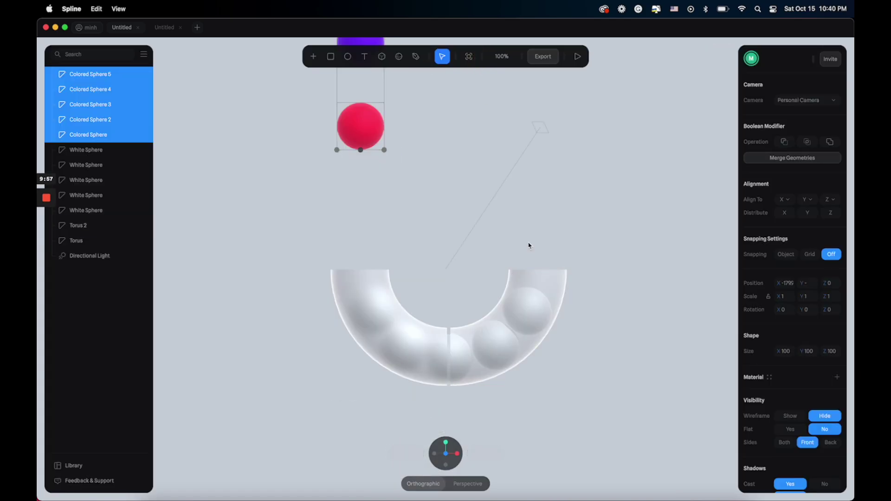
left_click(529, 244)
left_click(577, 56)
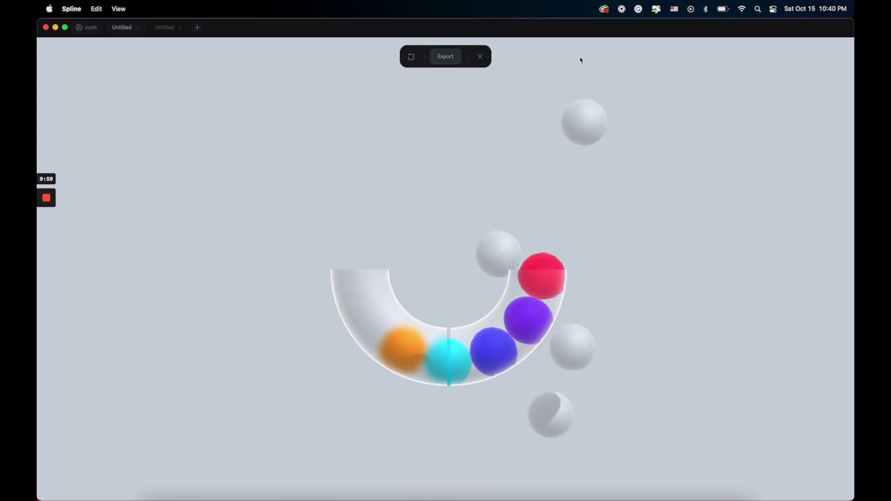
left_click(481, 56)
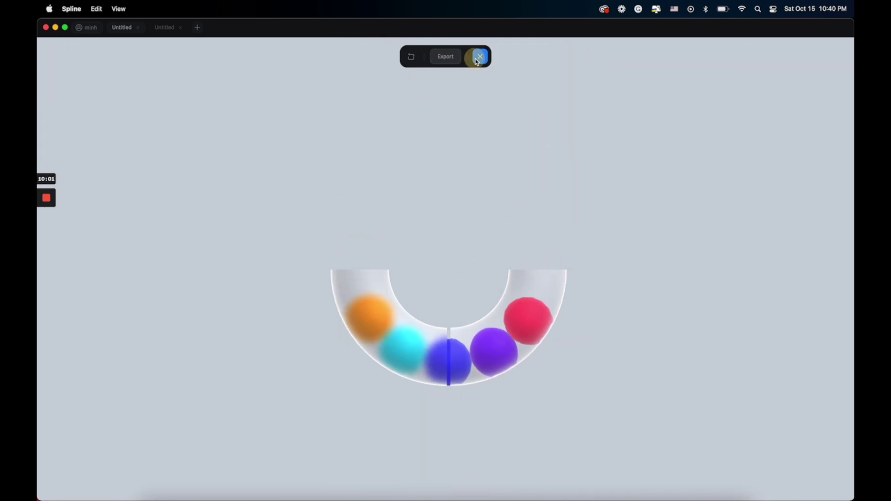
left_click(578, 57)
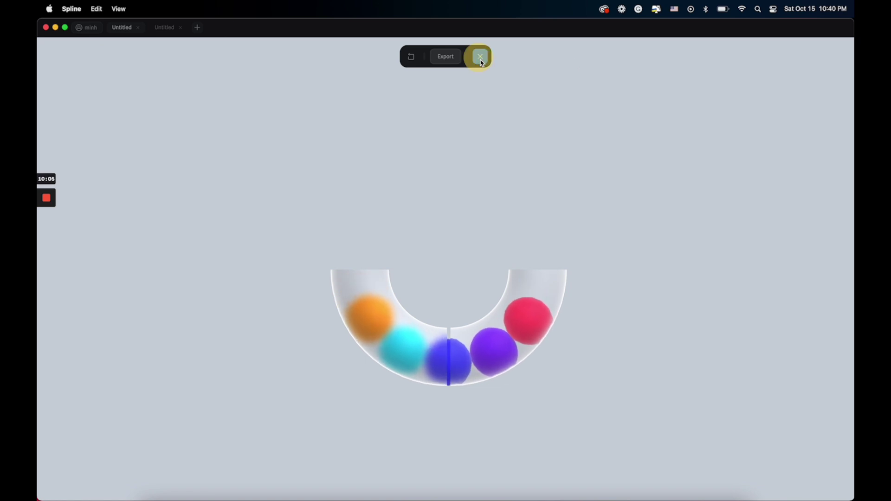
left_click(481, 56)
left_click(577, 58)
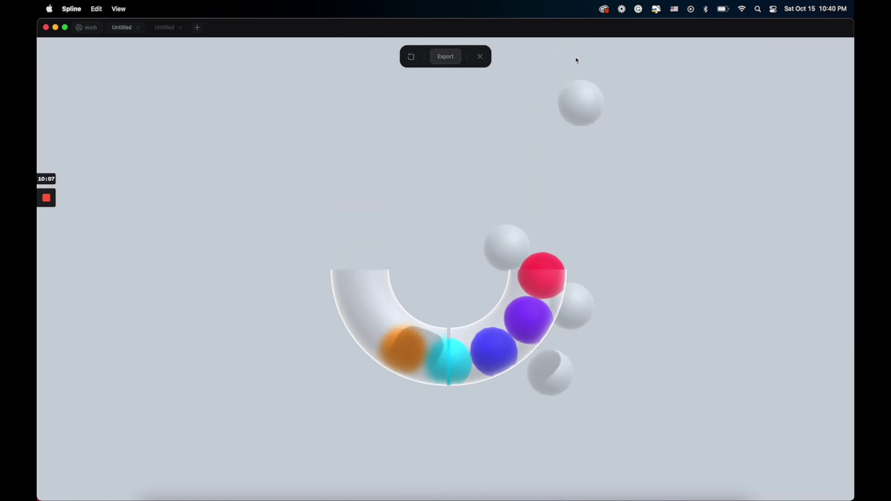
left_click(481, 56)
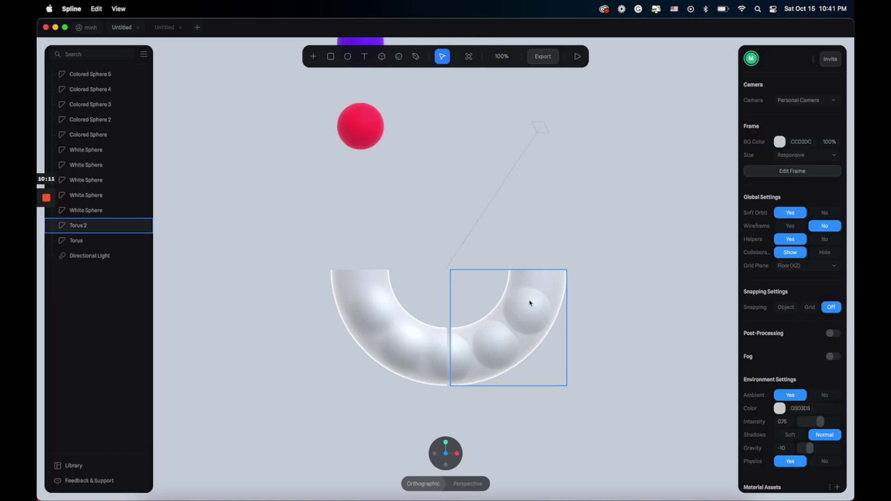
Select all five White Spheres, adjust their Physics friction, and preview the drop.
left_click(95, 145)
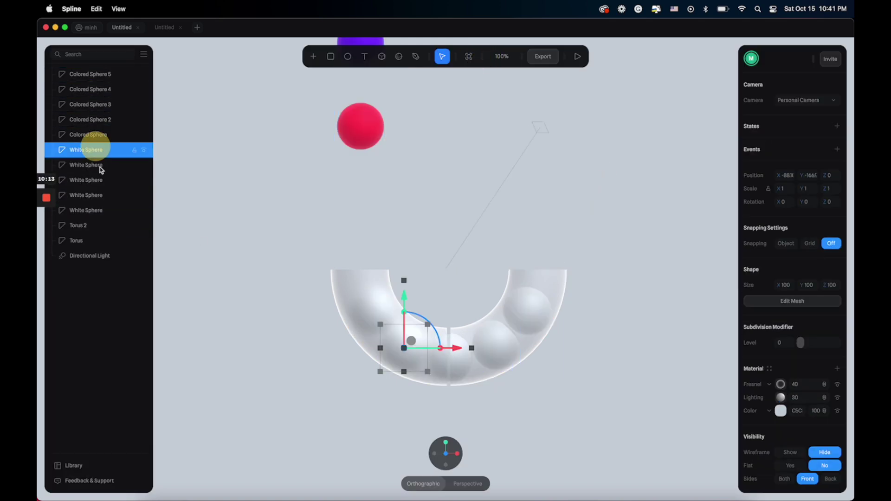
left_click(105, 212, "shift")
scroll(797, 418, "down", 5)
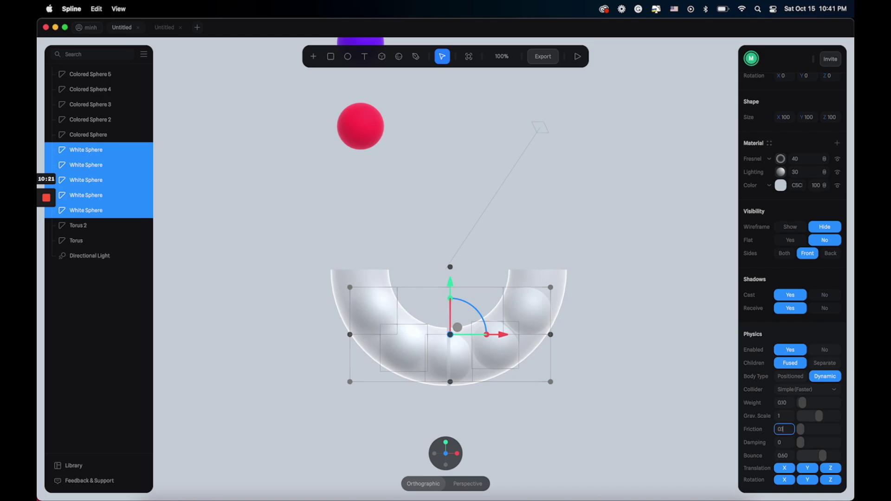
left_click(578, 57)
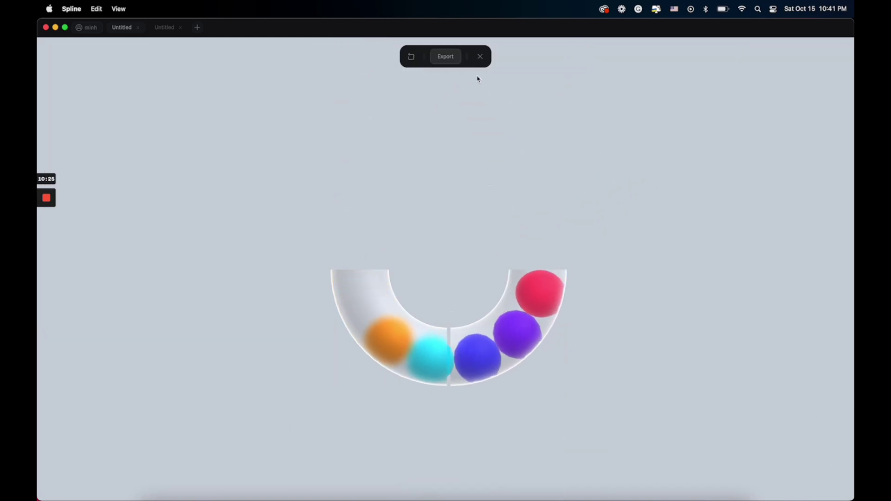
Replay the drop once more, then zoom out and marquee-select the five coloured spheres.
left_click(480, 56)
left_click(576, 57)
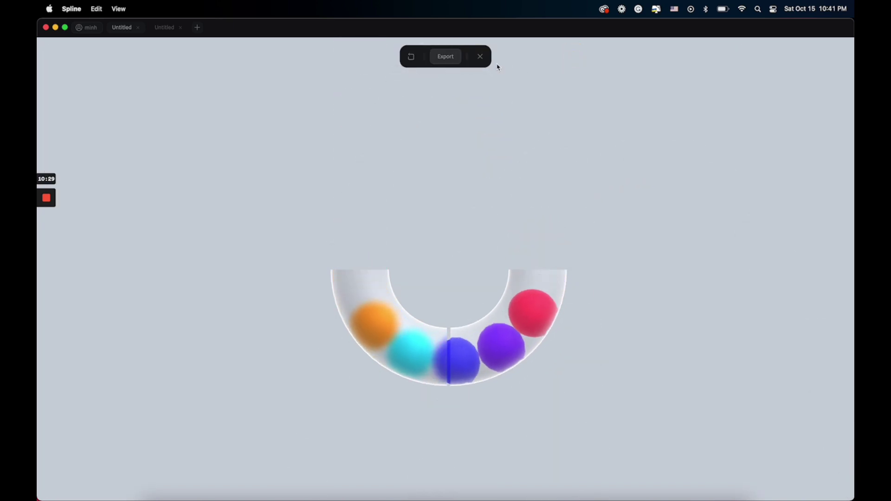
left_click(480, 56)
scroll(408, 150, "down", 5)
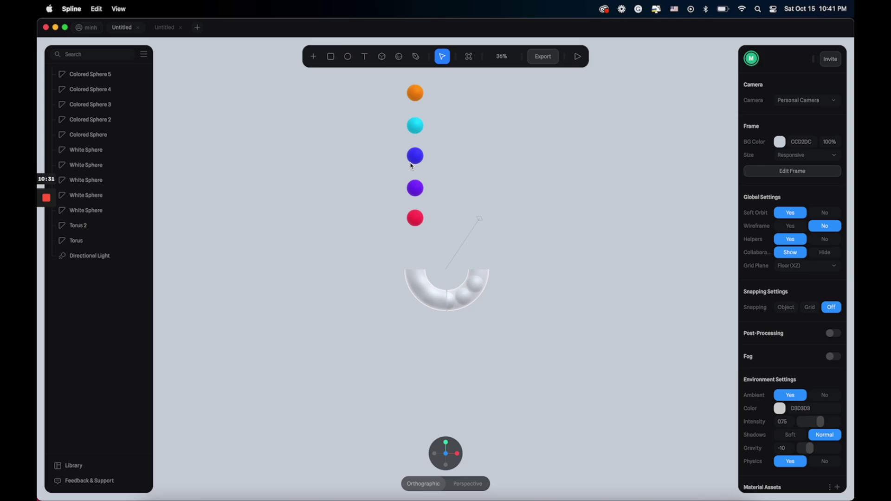
left_click_drag(403, 146, 430, 245)
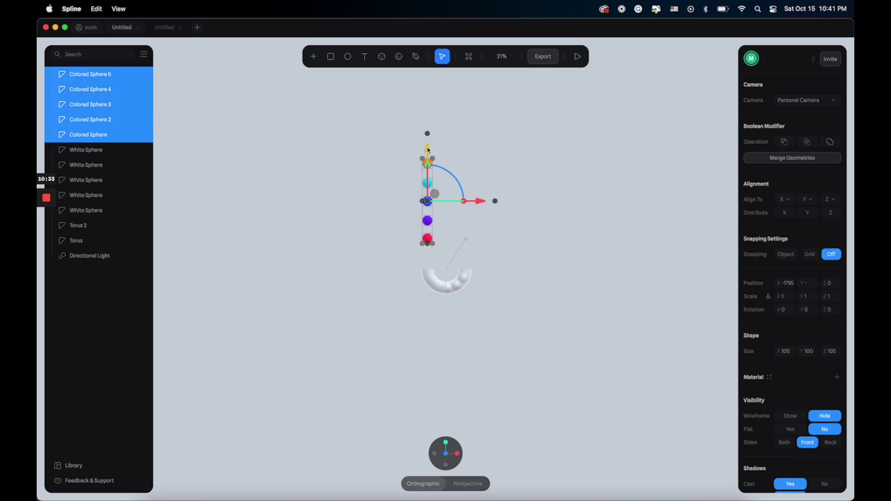